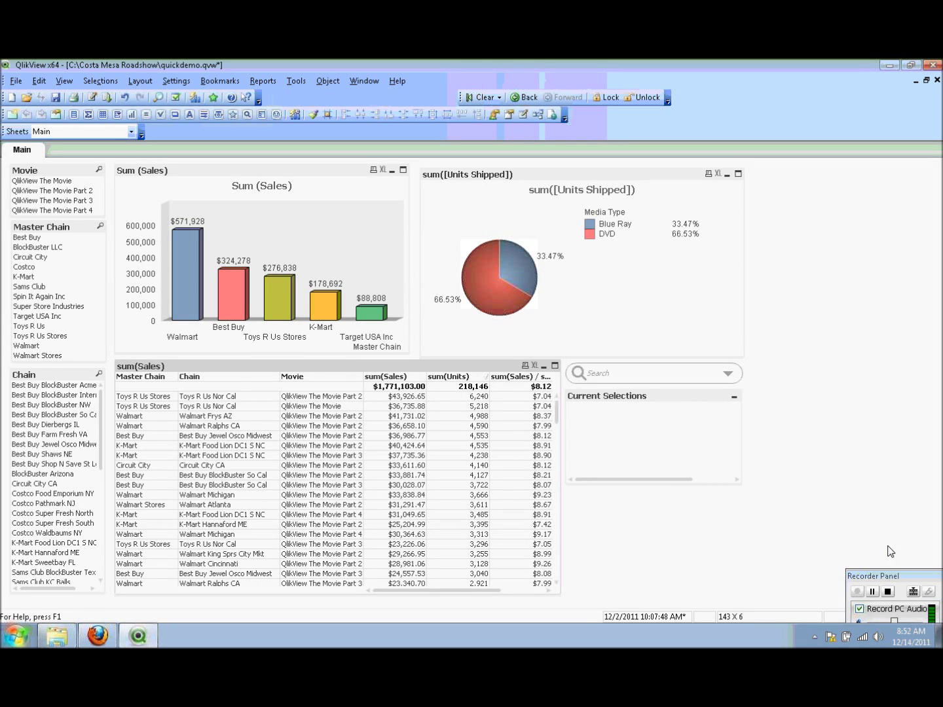
Show the Window menu's list of open QlikView documents
drag(915, 578, 881, 517)
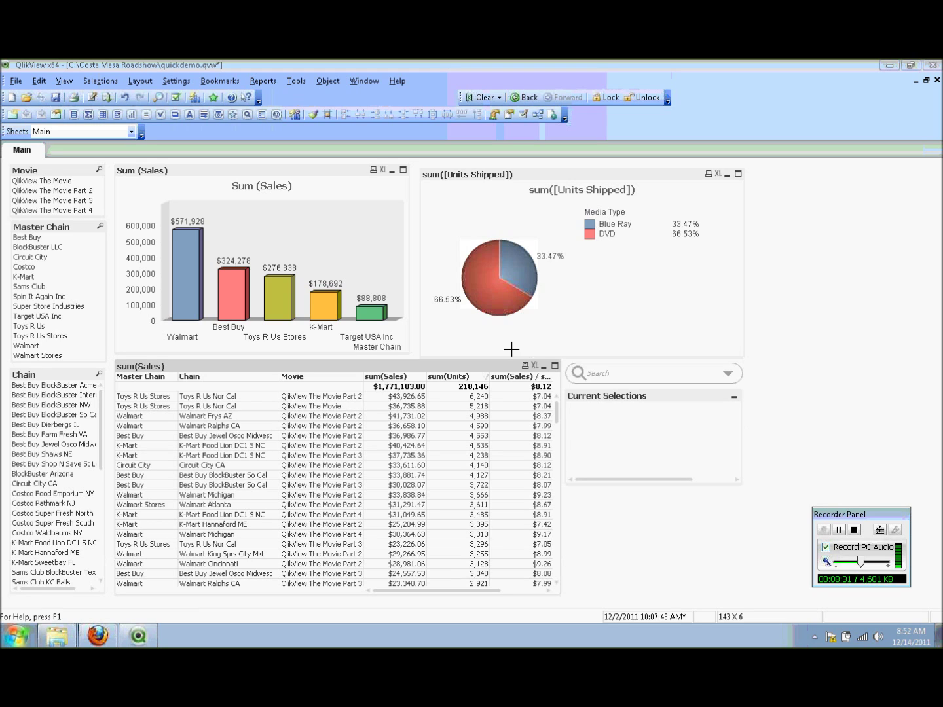
click(365, 81)
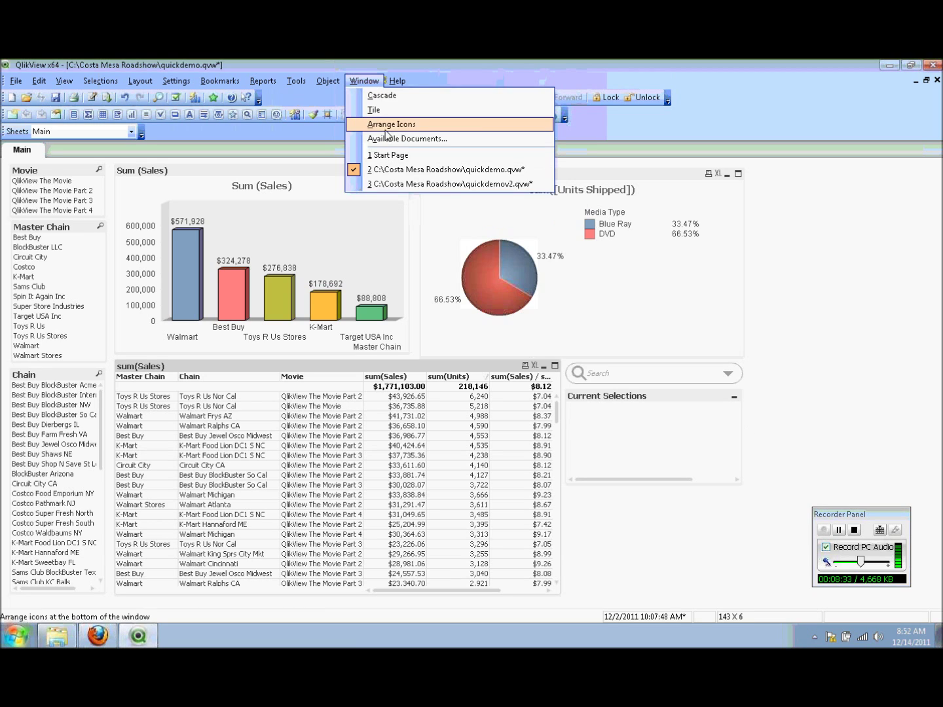
Switch to quickdemov2.qvw and open its load script in the Edit Script window
click(397, 185)
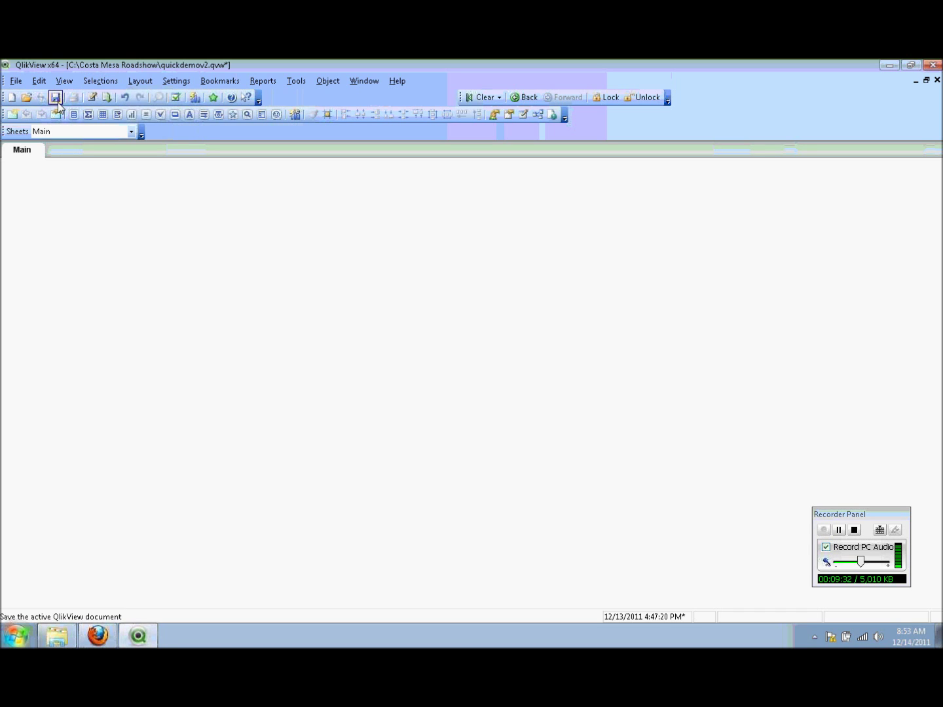
click(92, 98)
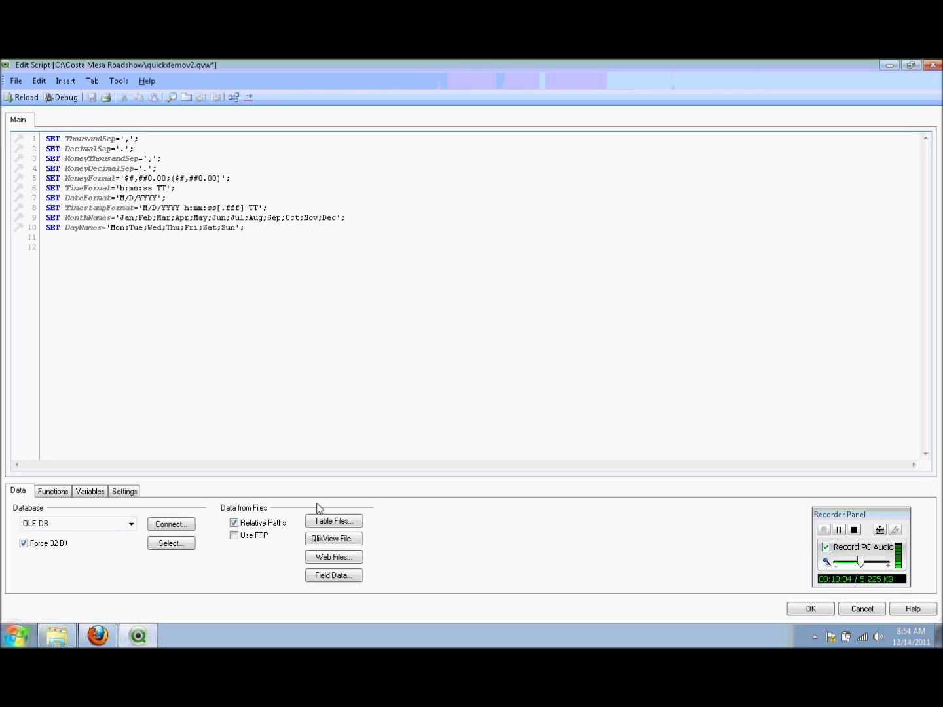
Browse for a table file, showing DemoData.xls and DemoData.xlsx in the Costa Mesa Roadshow folder
click(334, 520)
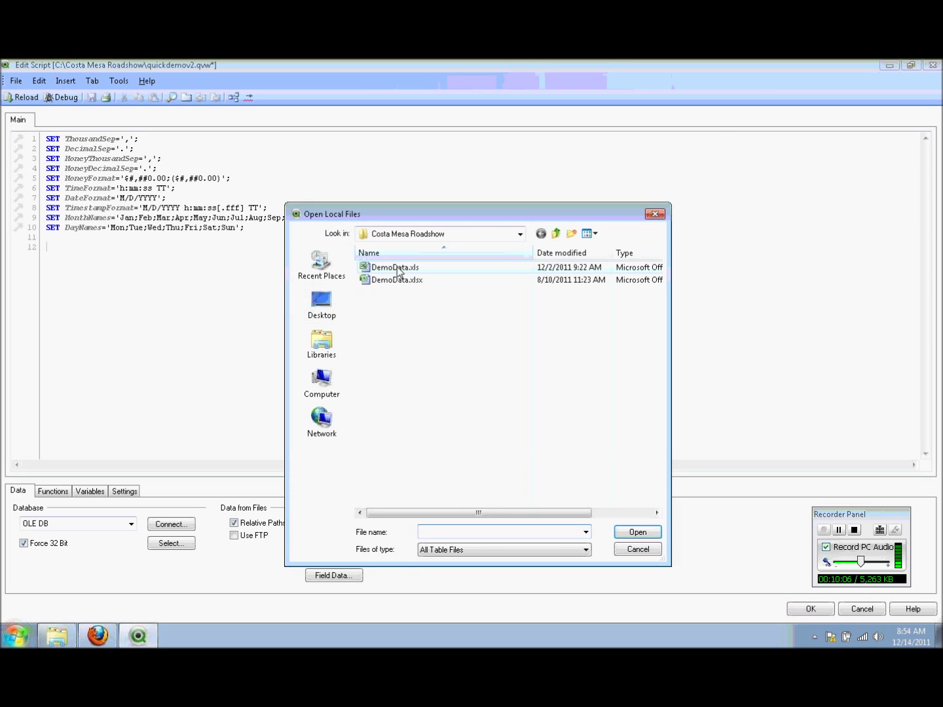
Add load statements for the Products$ and Media$ sheets of DemoData.xls
double_click(397, 268)
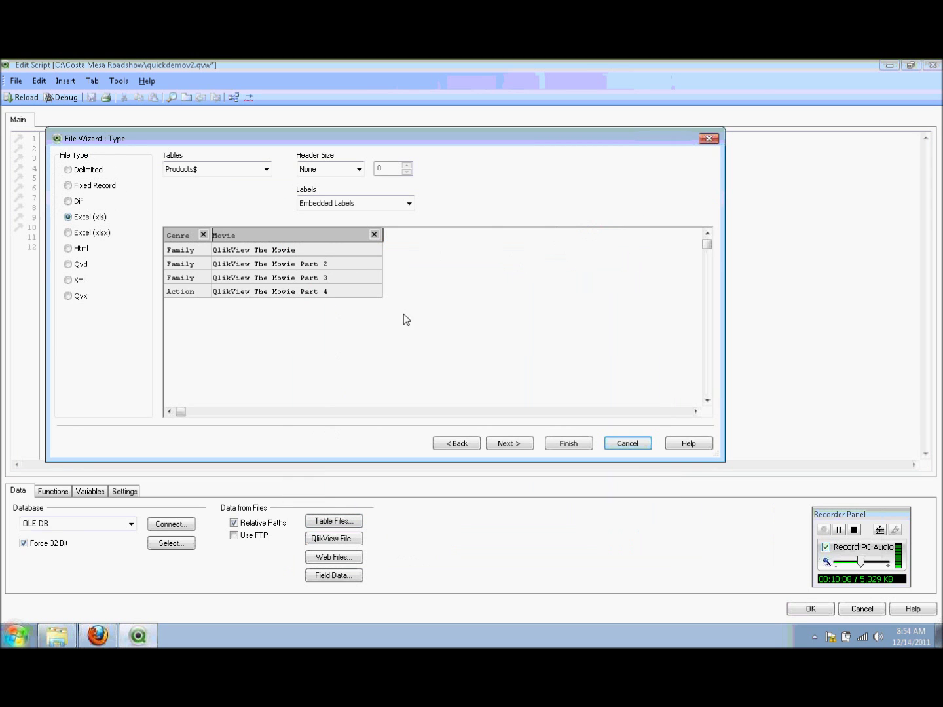
click(568, 444)
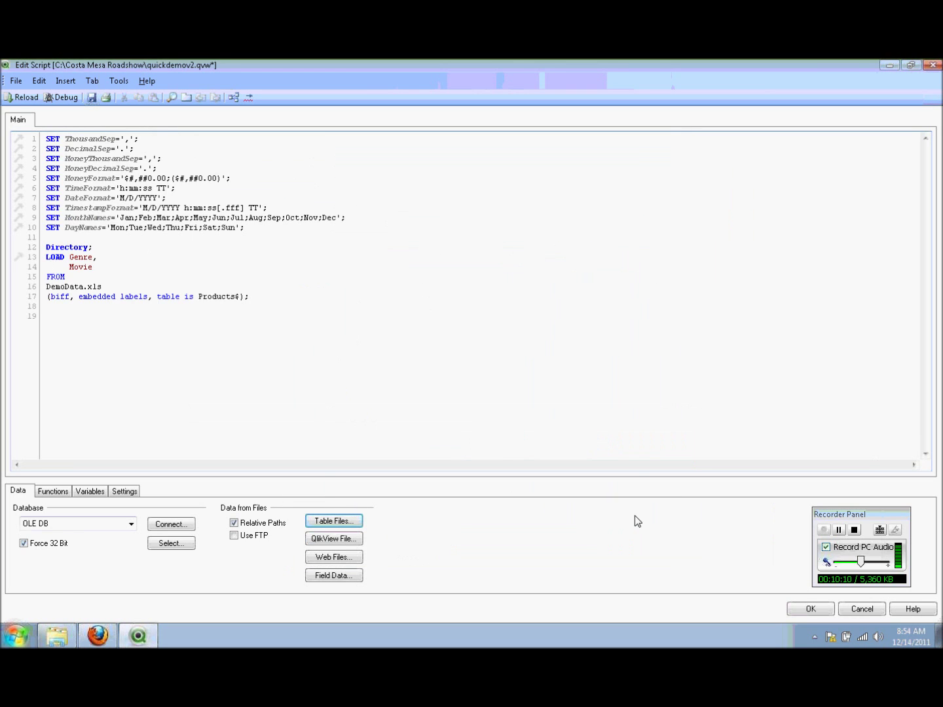
click(333, 522)
click(389, 268)
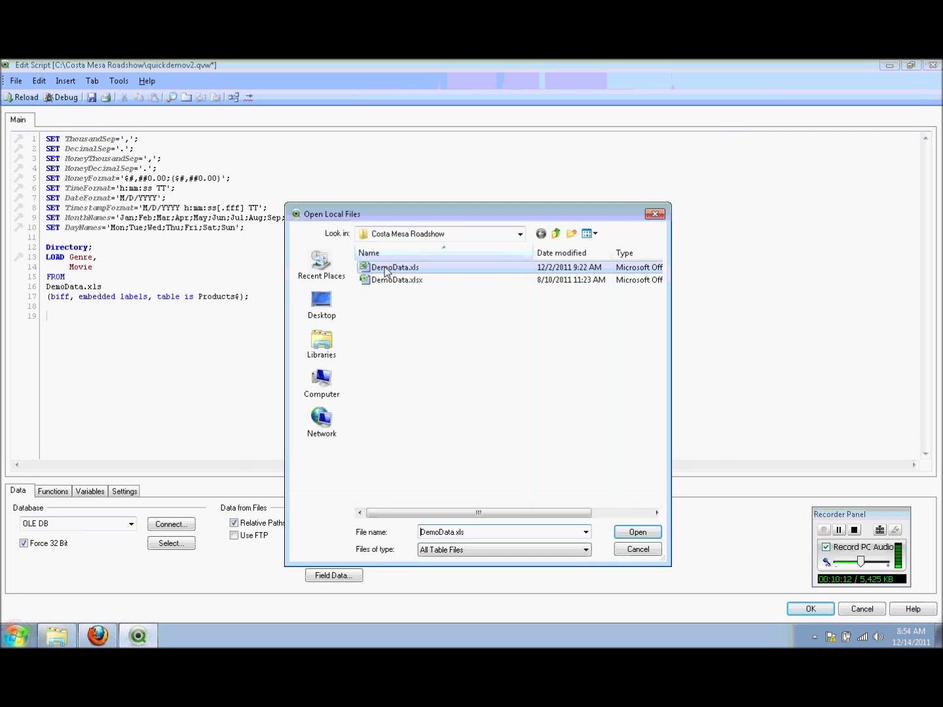
double_click(386, 268)
click(266, 169)
click(182, 182)
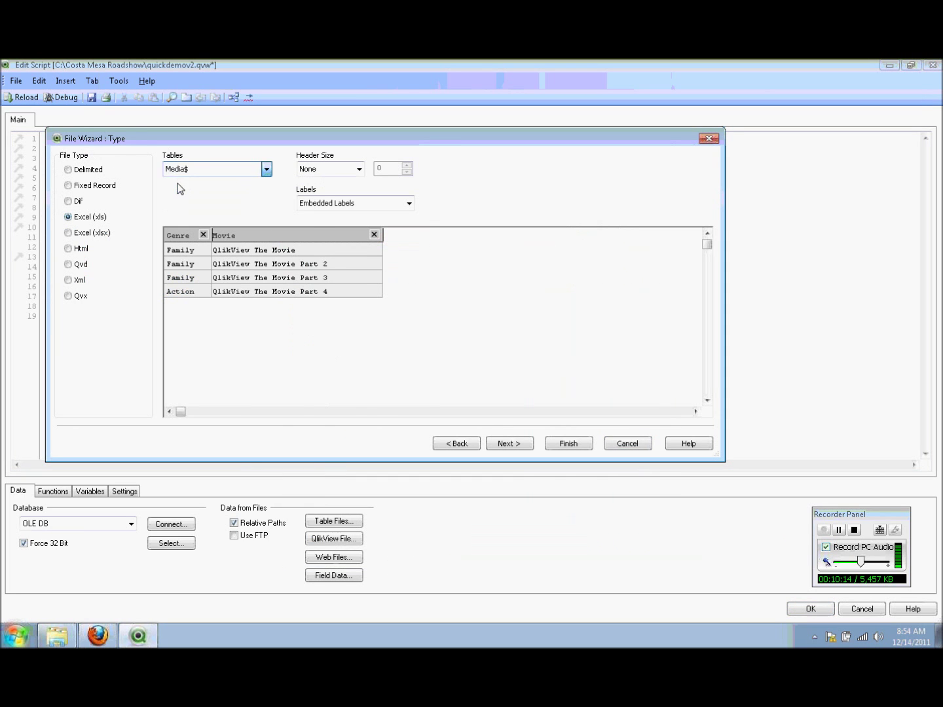
click(568, 443)
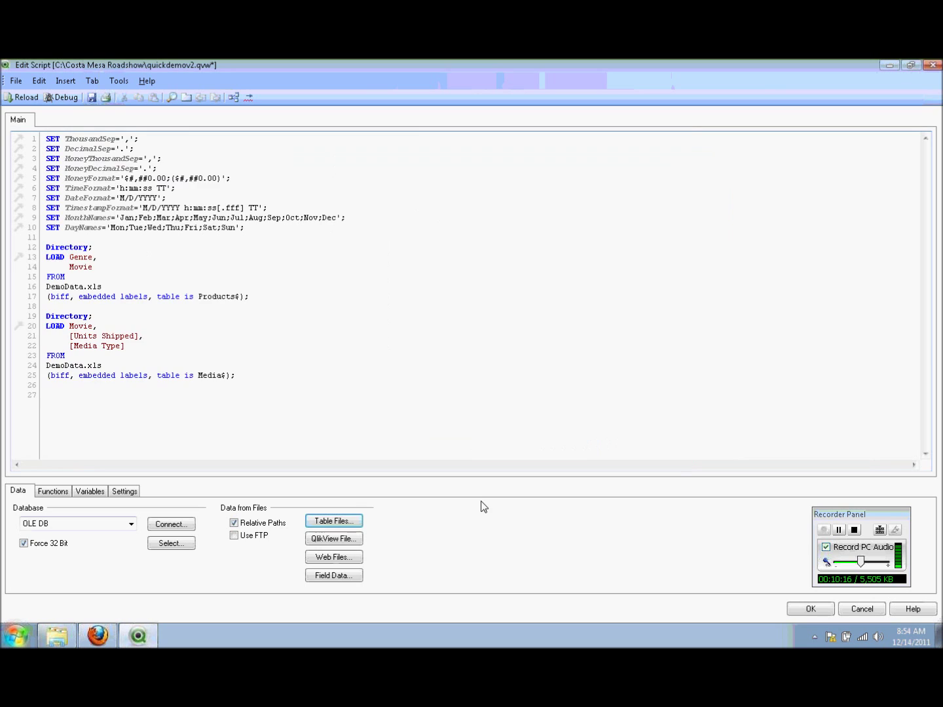
Add a load statement for the POS$ sheet of DemoData.xls
click(334, 522)
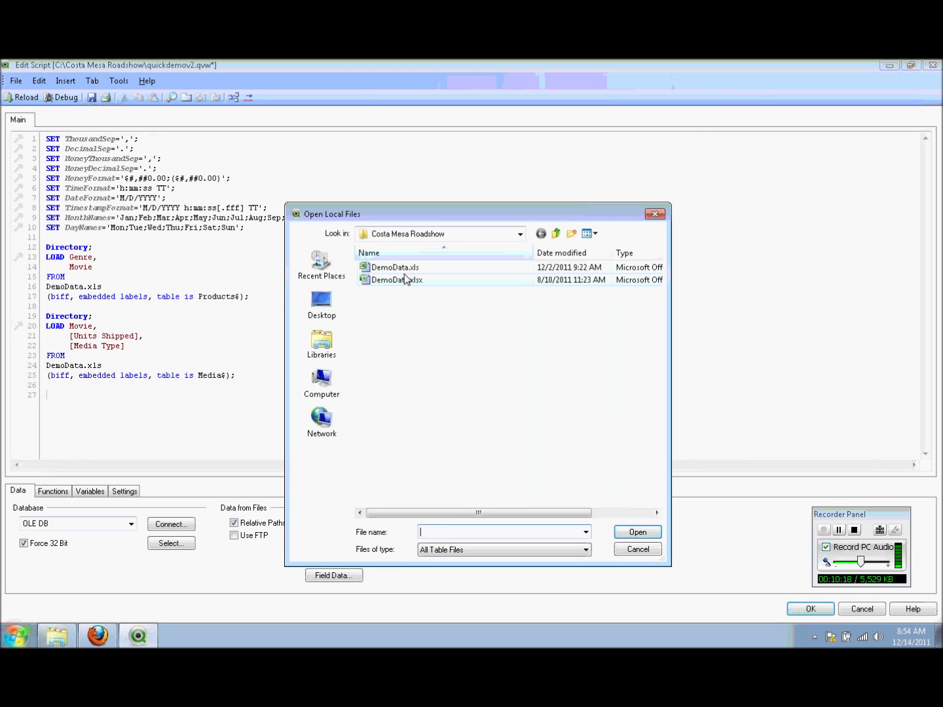
double_click(393, 268)
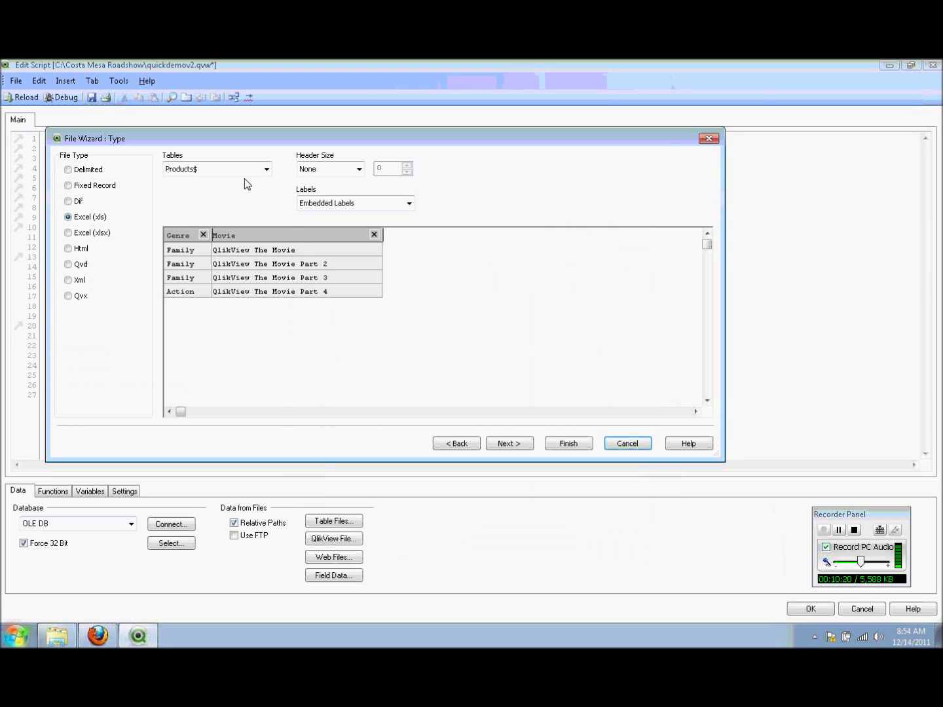
click(265, 168)
click(197, 191)
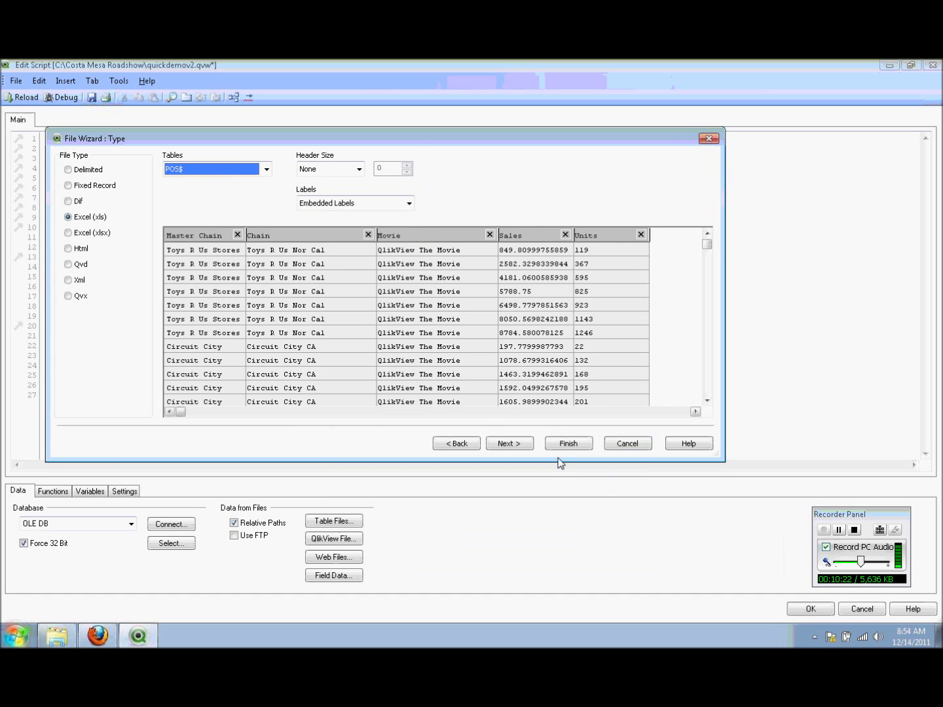
click(562, 448)
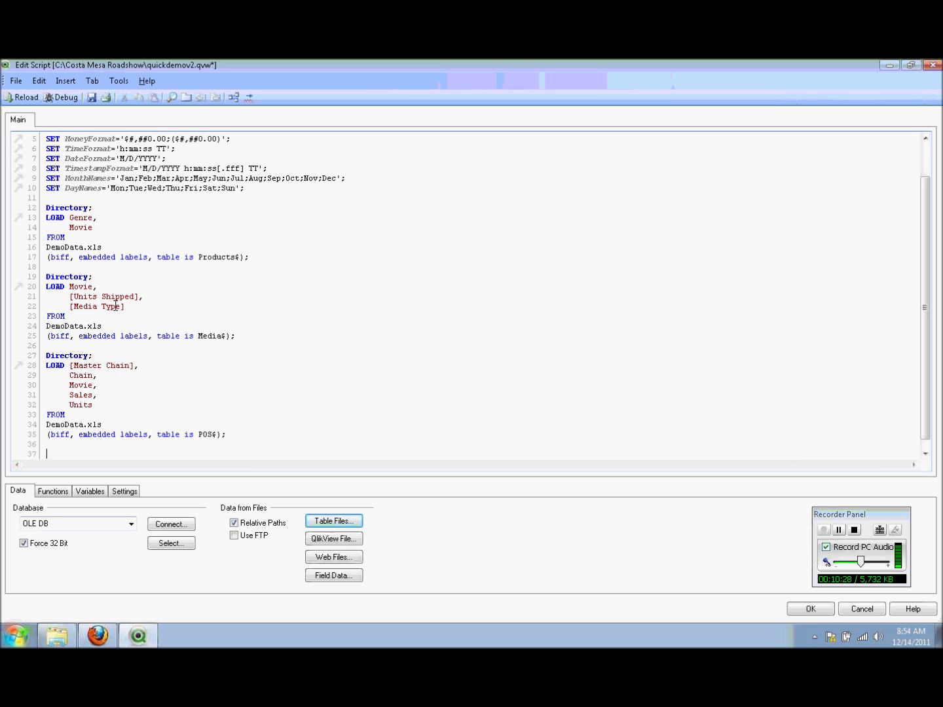
Reload the script to load all three tables and close the execution progress report
click(20, 97)
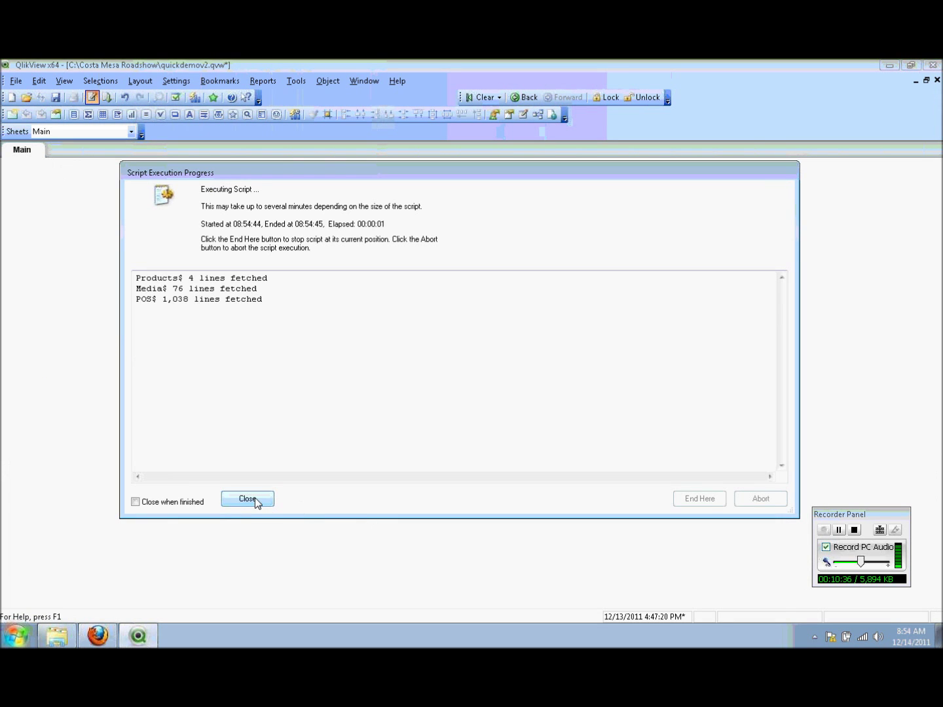
click(252, 498)
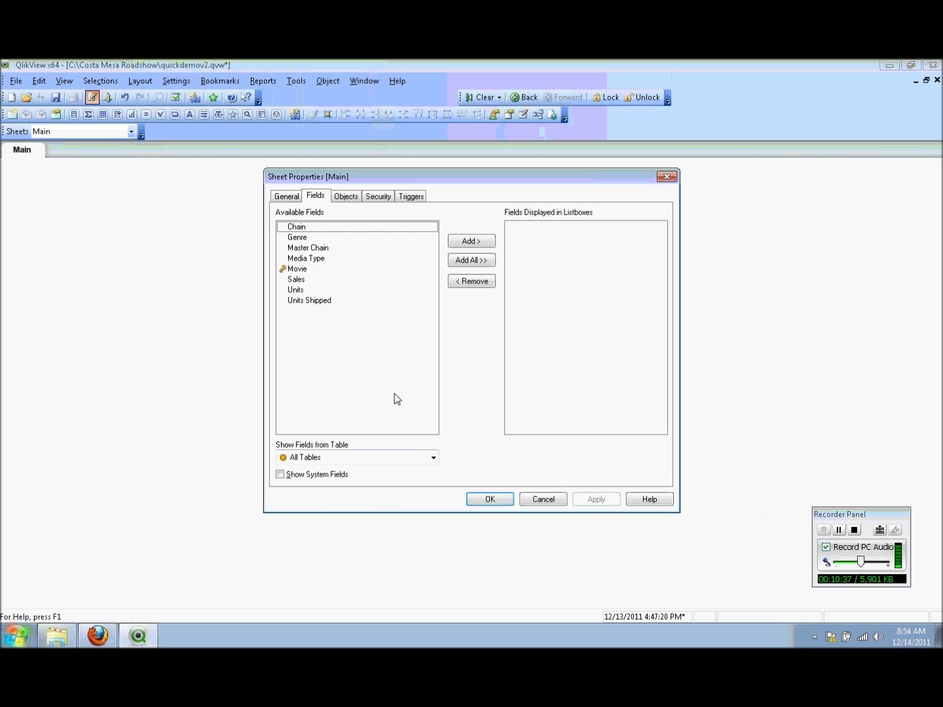
Add Movie, Master Chain and Chain list boxes to the Main sheet
double_click(308, 268)
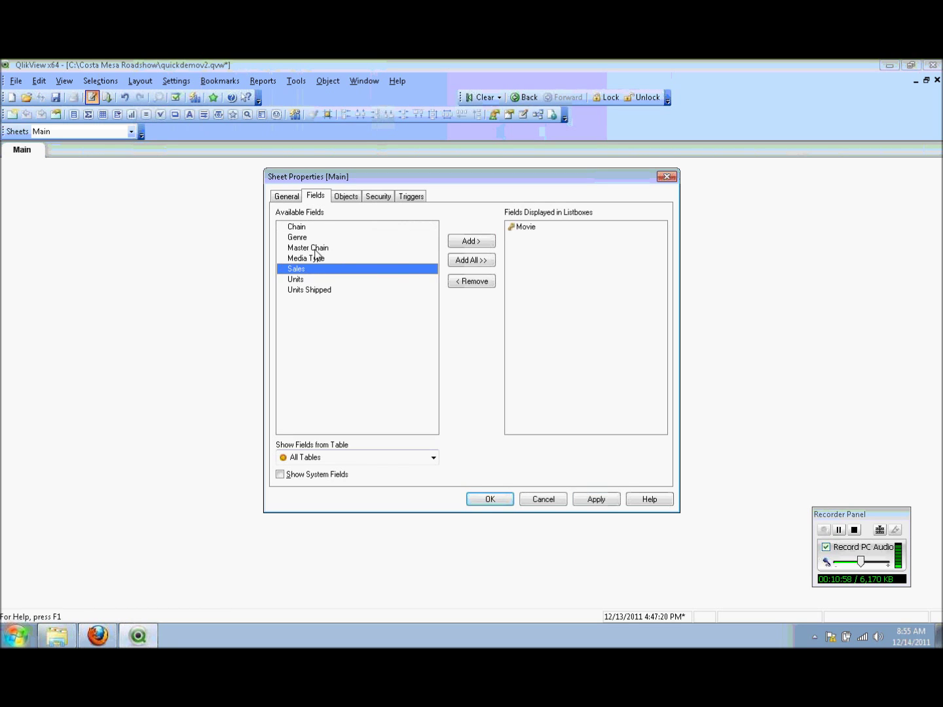
double_click(316, 249)
double_click(297, 227)
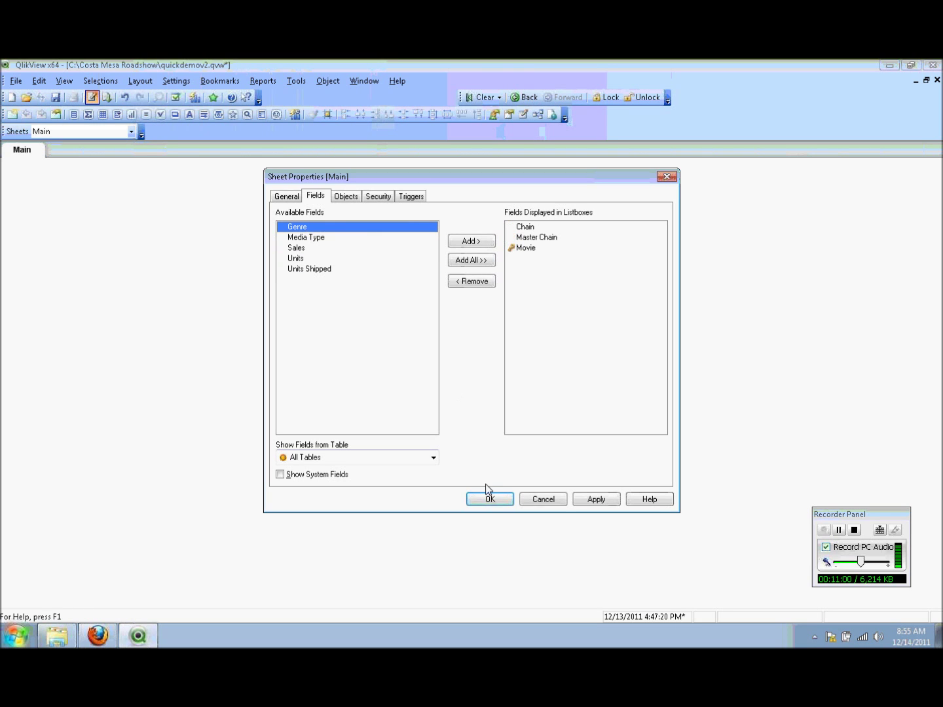
click(492, 499)
Stack the Movie, Master Chain and Chain list boxes down the left side and clear selections
drag(68, 189, 52, 428)
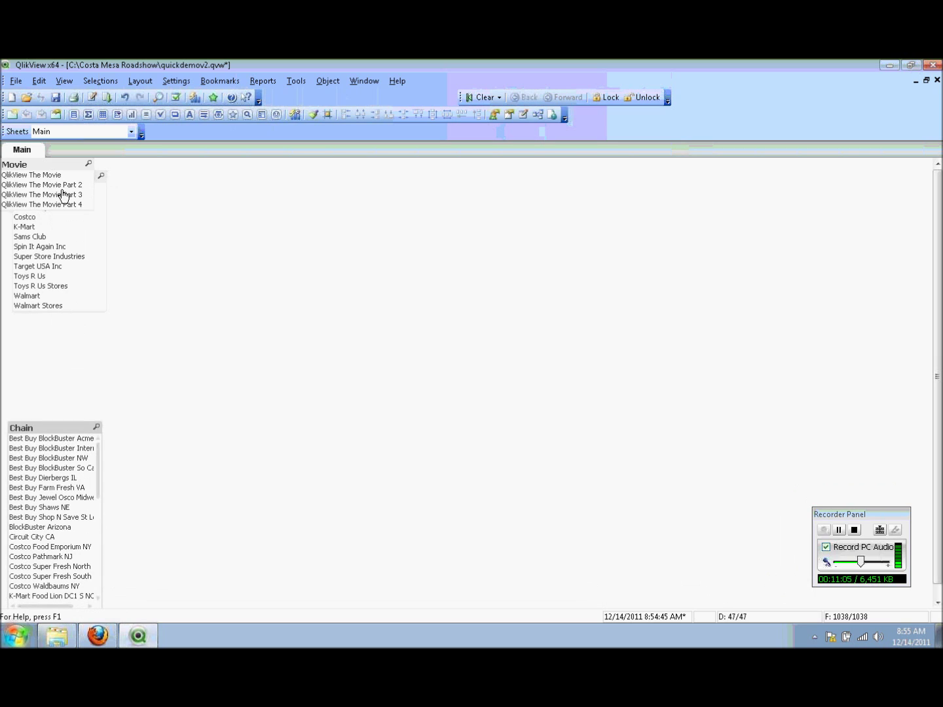
click(98, 188)
drag(99, 189, 95, 217)
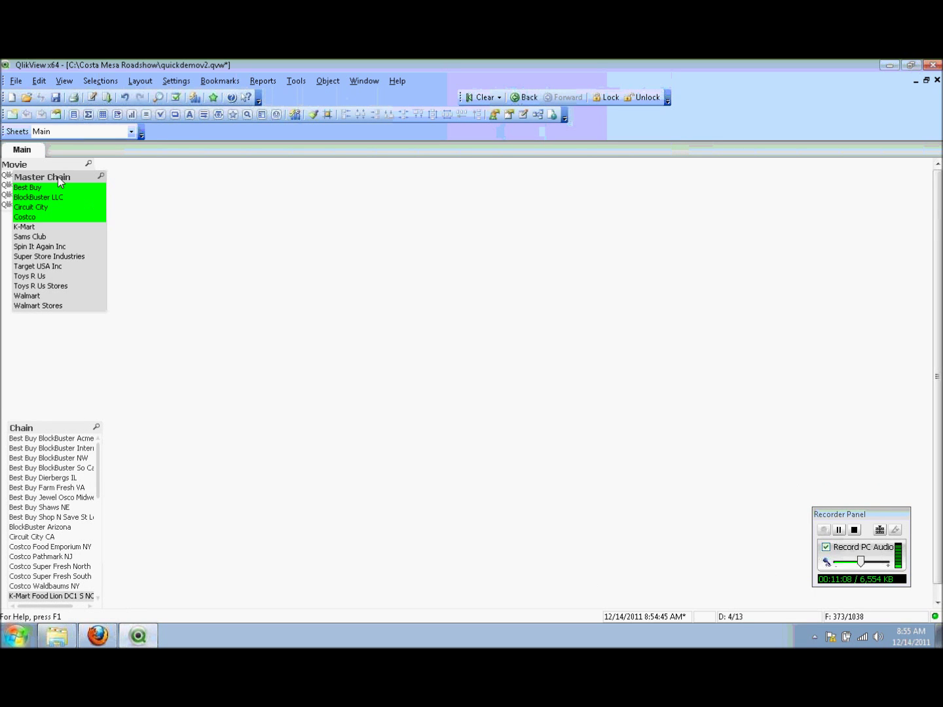
drag(57, 176, 52, 279)
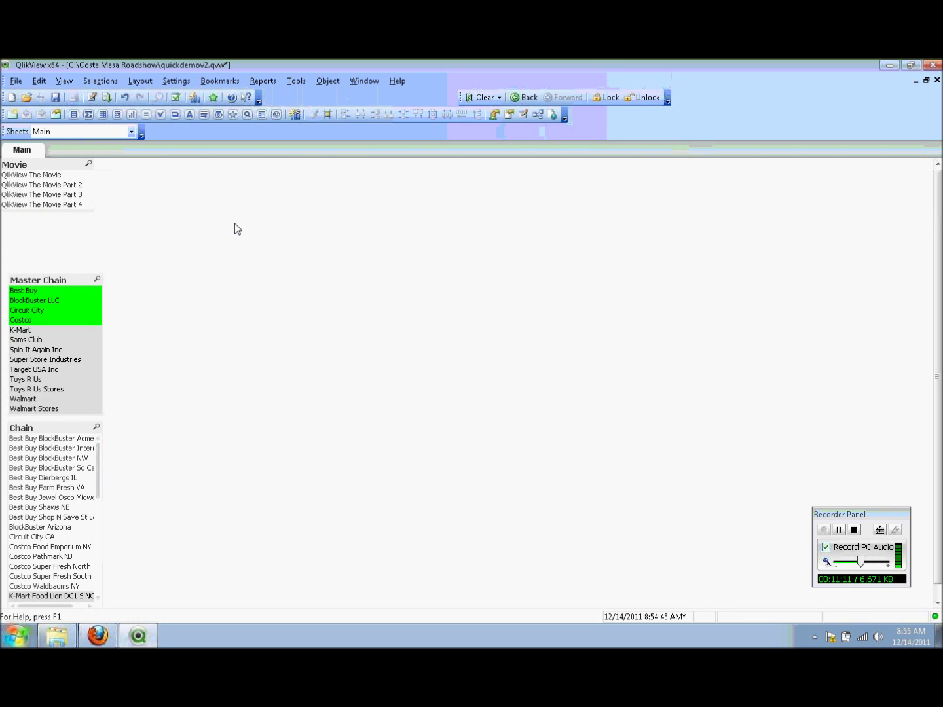
click(481, 96)
drag(34, 167, 41, 211)
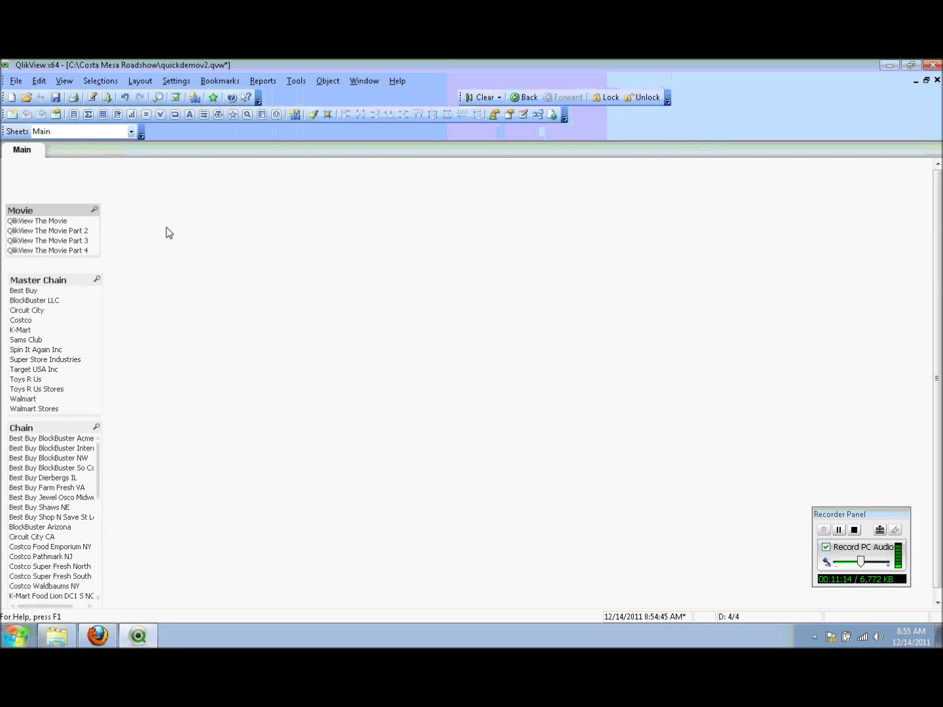
right_click(195, 223)
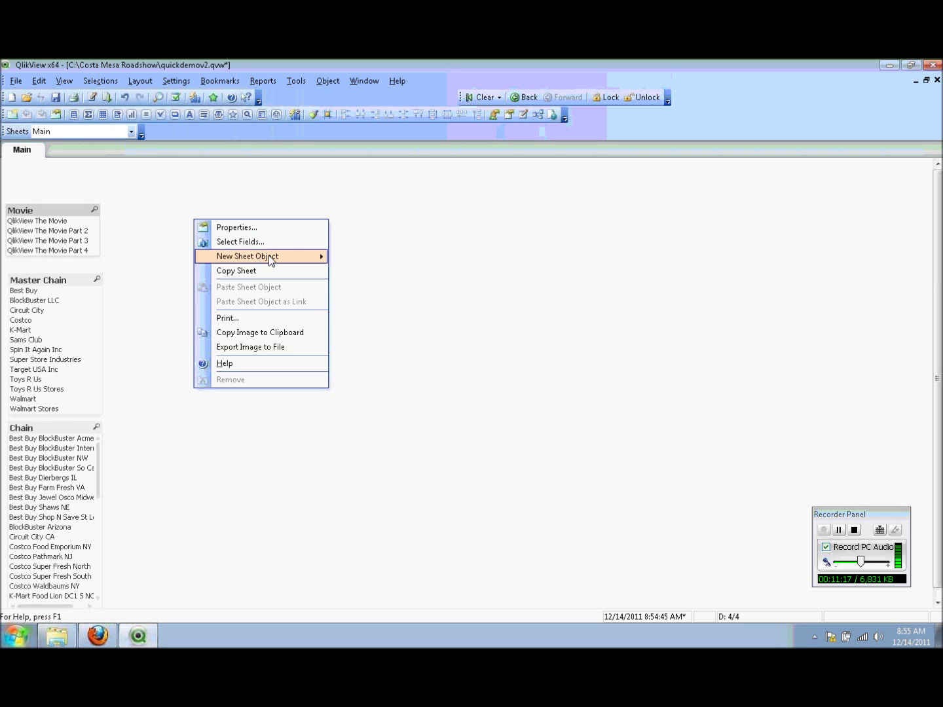
Start a new bar chart with Master Chain as its dimension
mouse_move(315, 256)
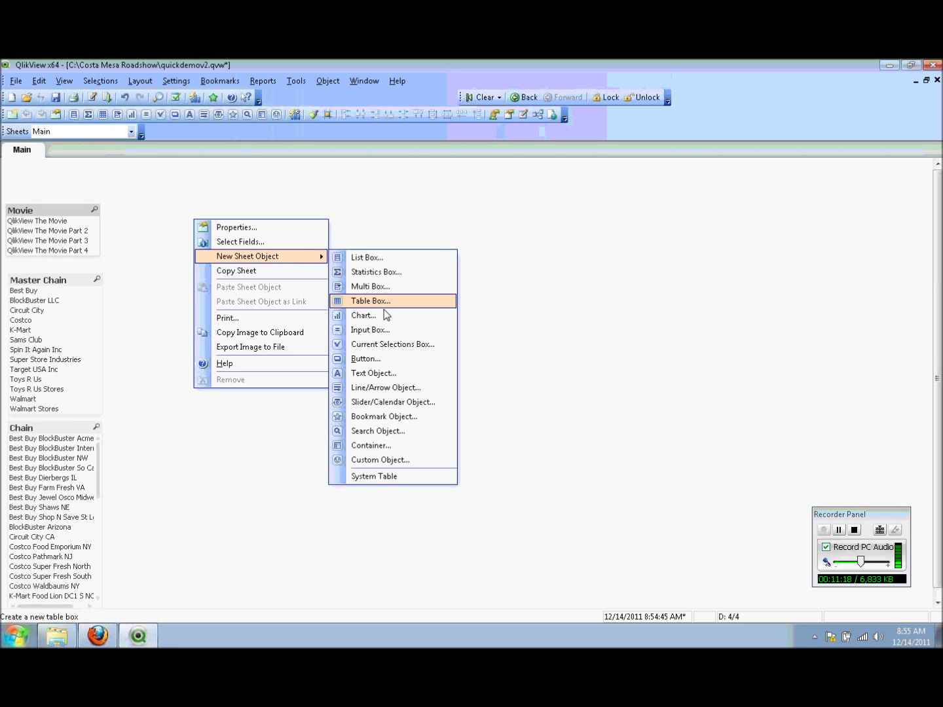
click(386, 318)
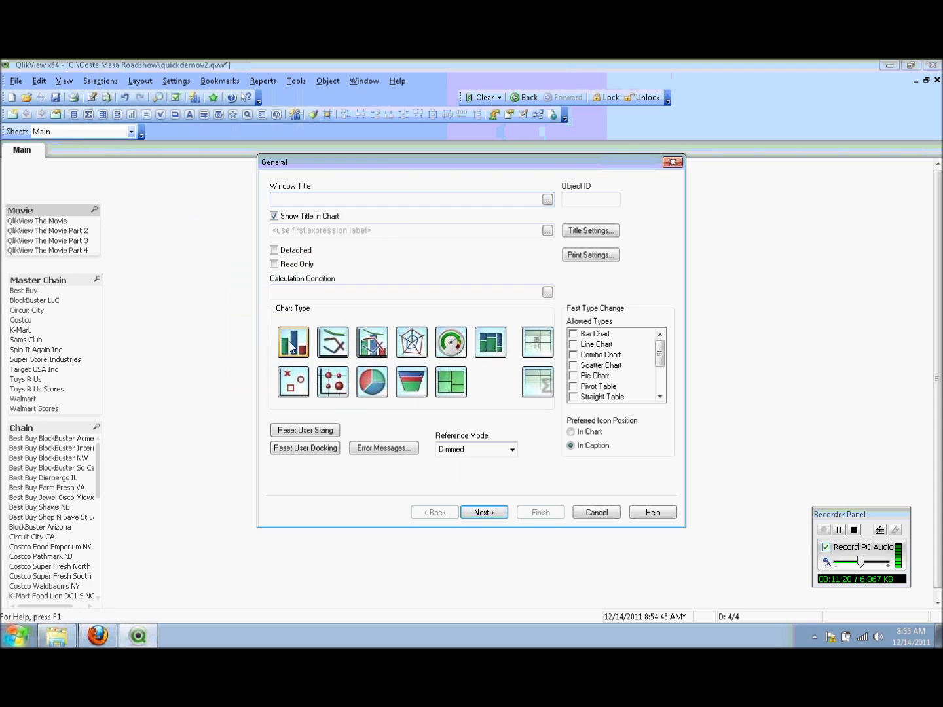
click(291, 346)
click(485, 512)
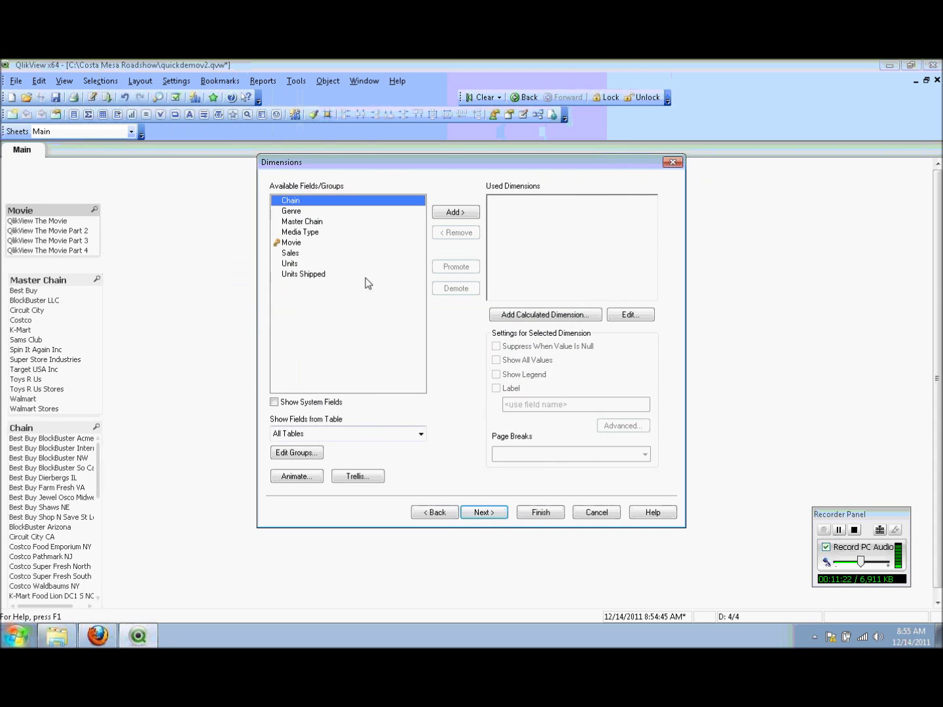
click(320, 223)
click(456, 212)
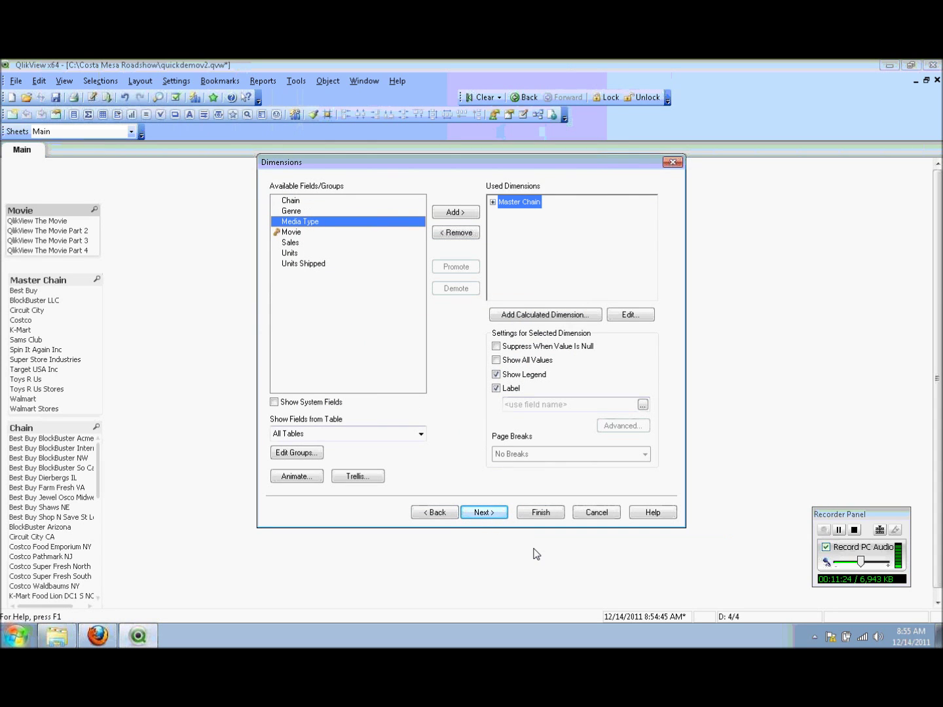
click(484, 512)
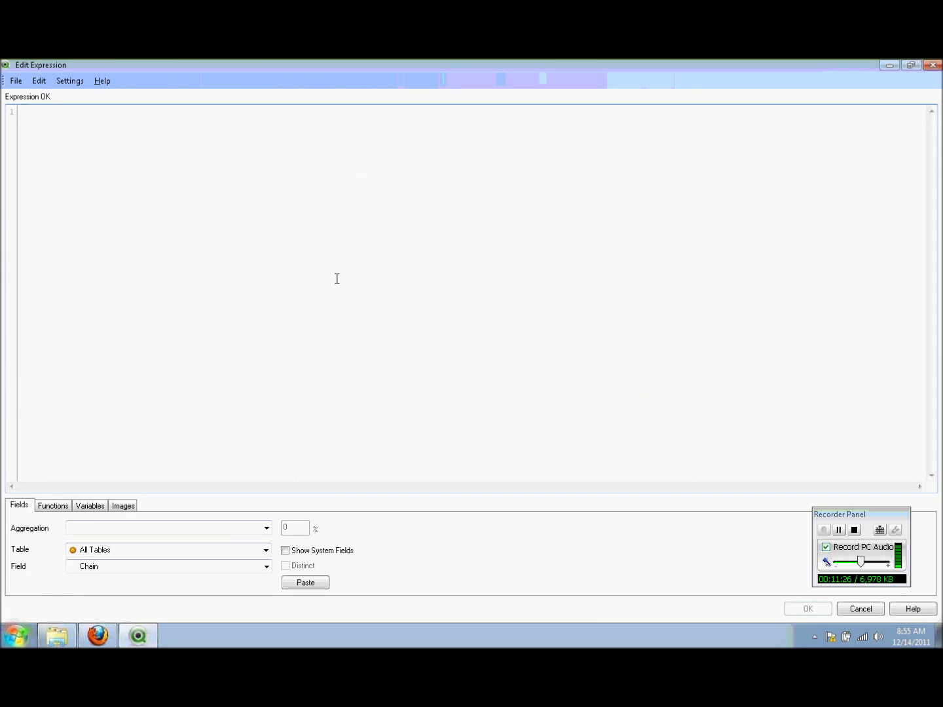
Set the chart expression to Sum (Sales)
click(210, 528)
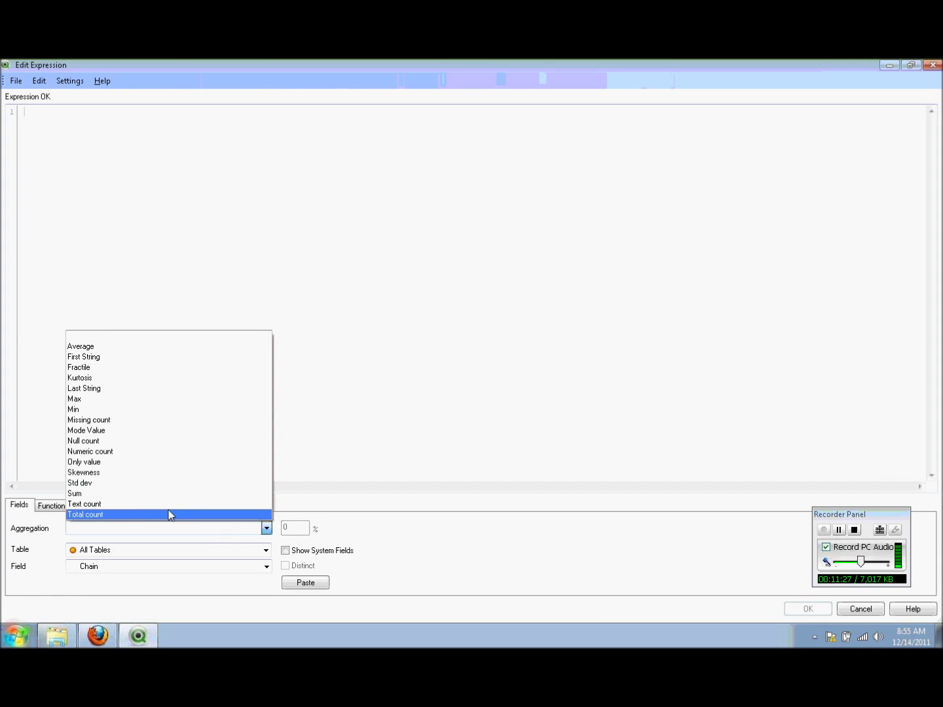
click(132, 497)
click(167, 566)
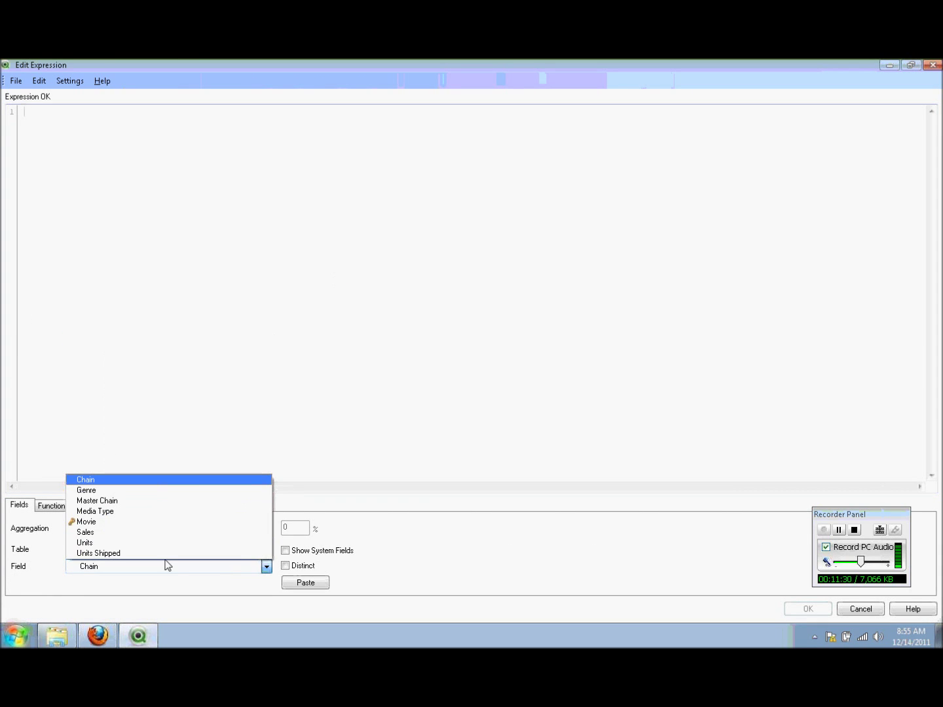
click(102, 536)
click(305, 583)
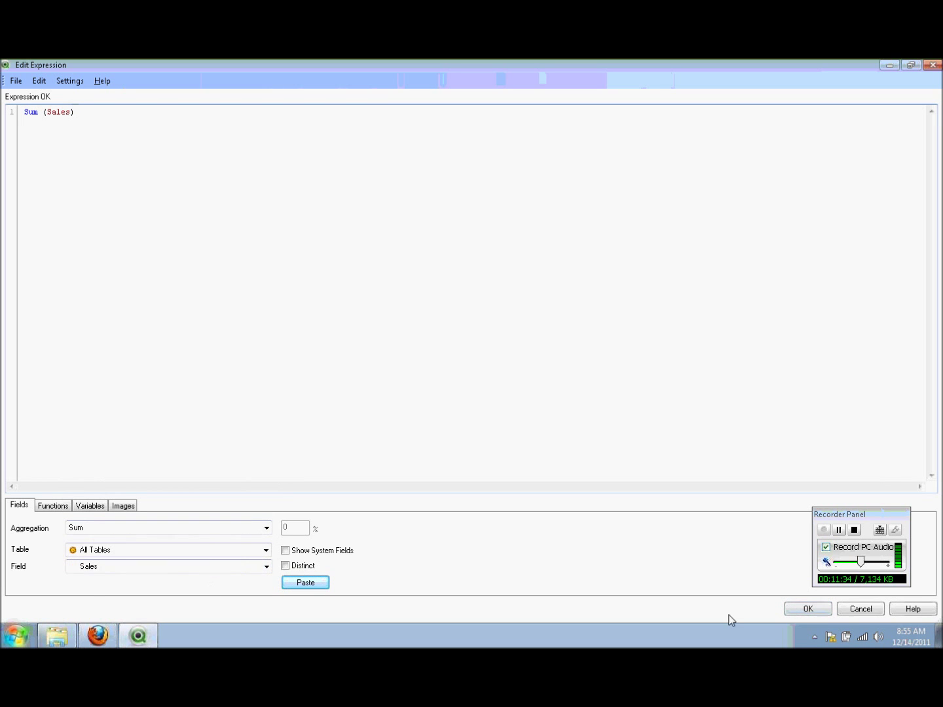
click(795, 608)
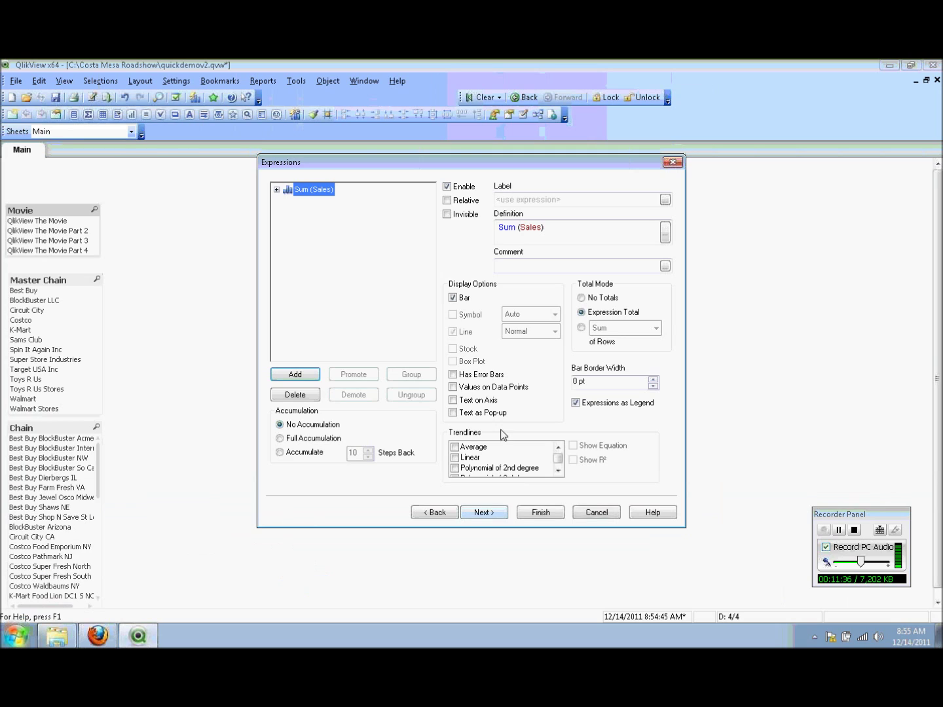
Show values on bars, sort by Y-value descending, use cylinder bars, and limit to 5 chains
click(485, 391)
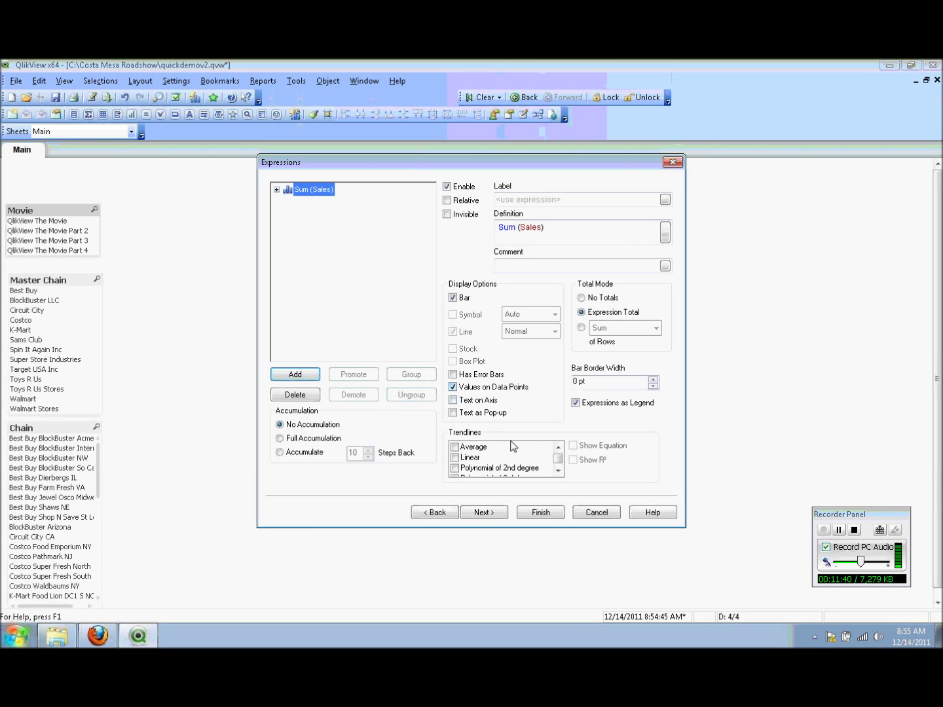
click(491, 516)
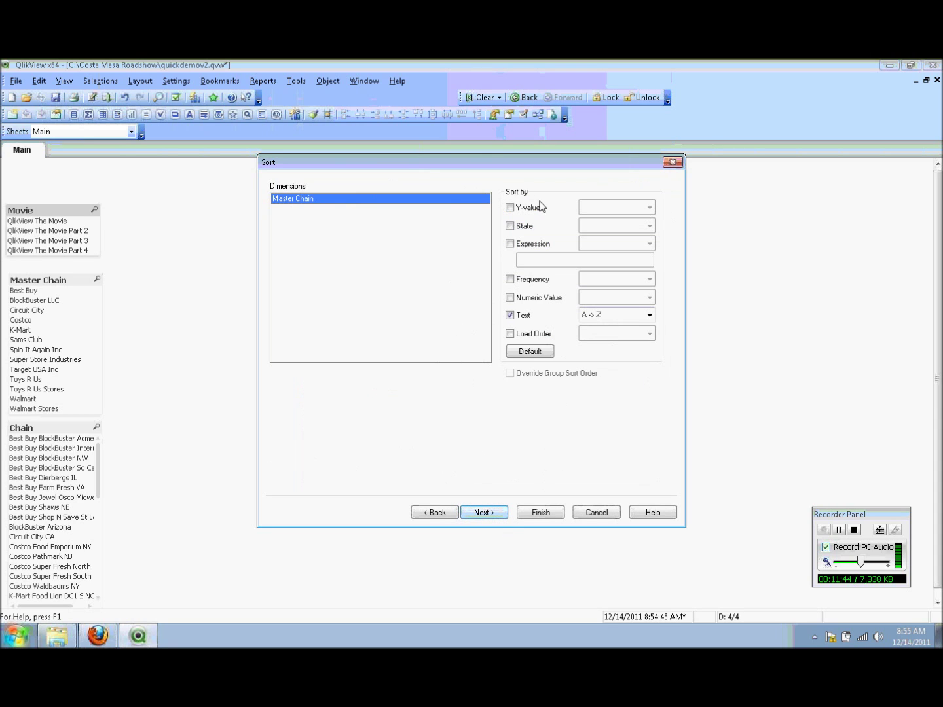
click(510, 209)
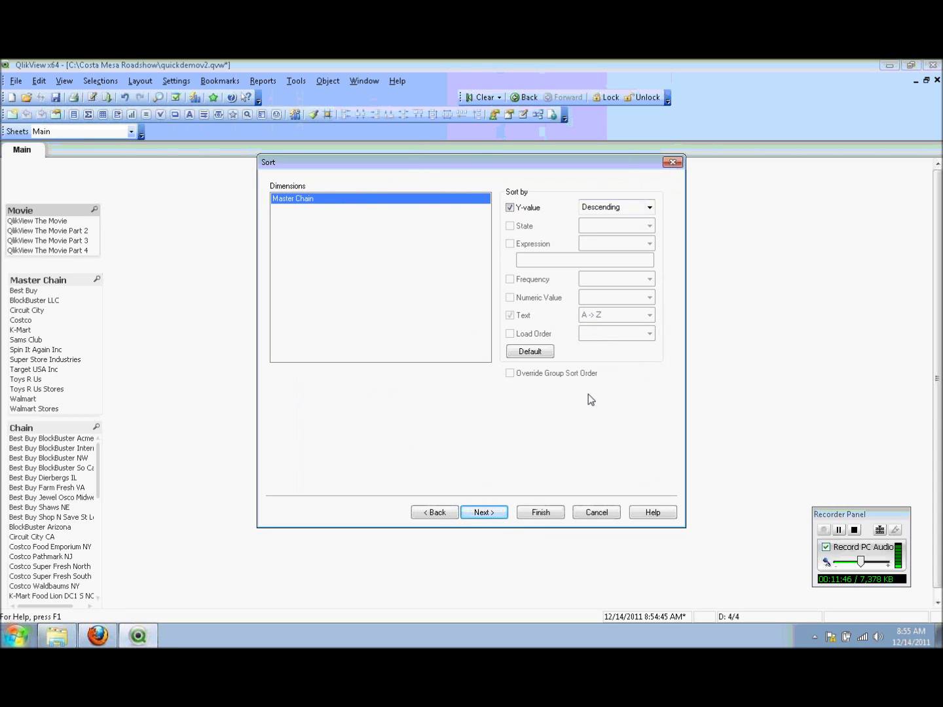
click(485, 512)
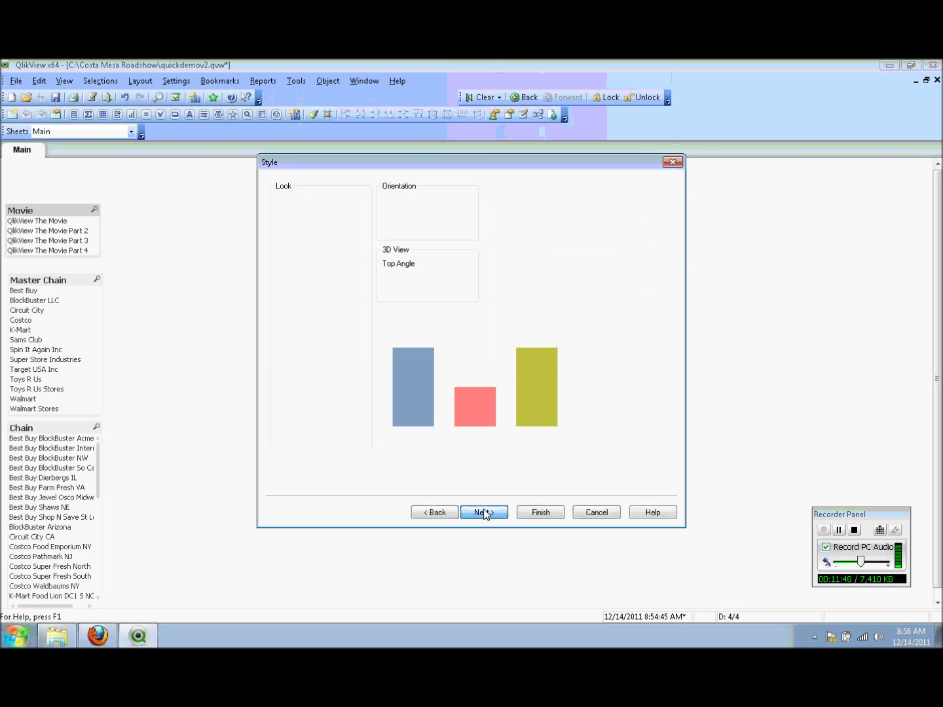
click(297, 339)
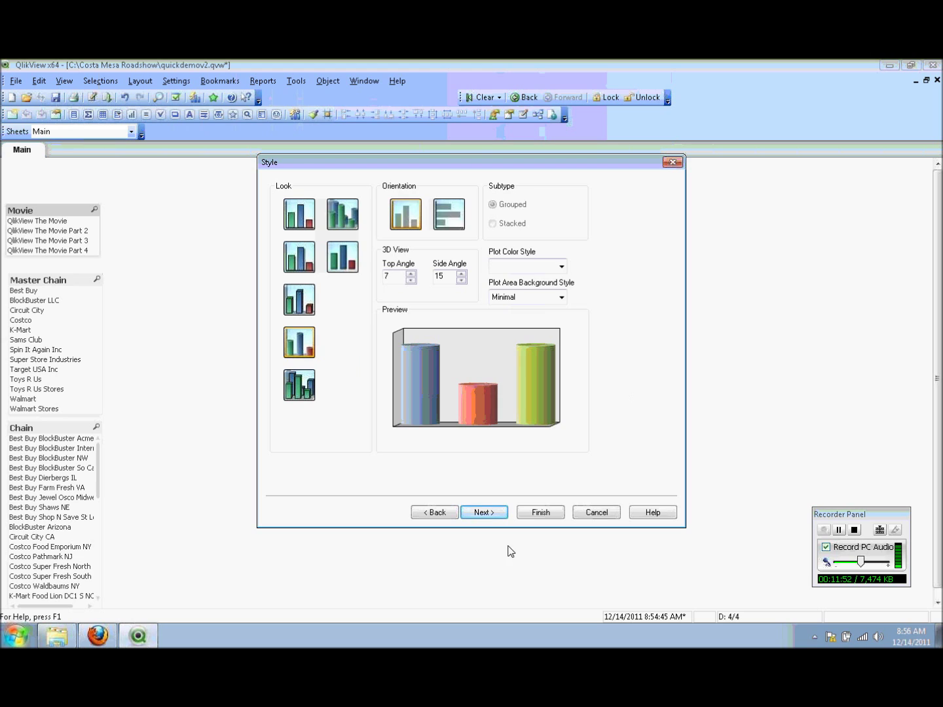
click(485, 512)
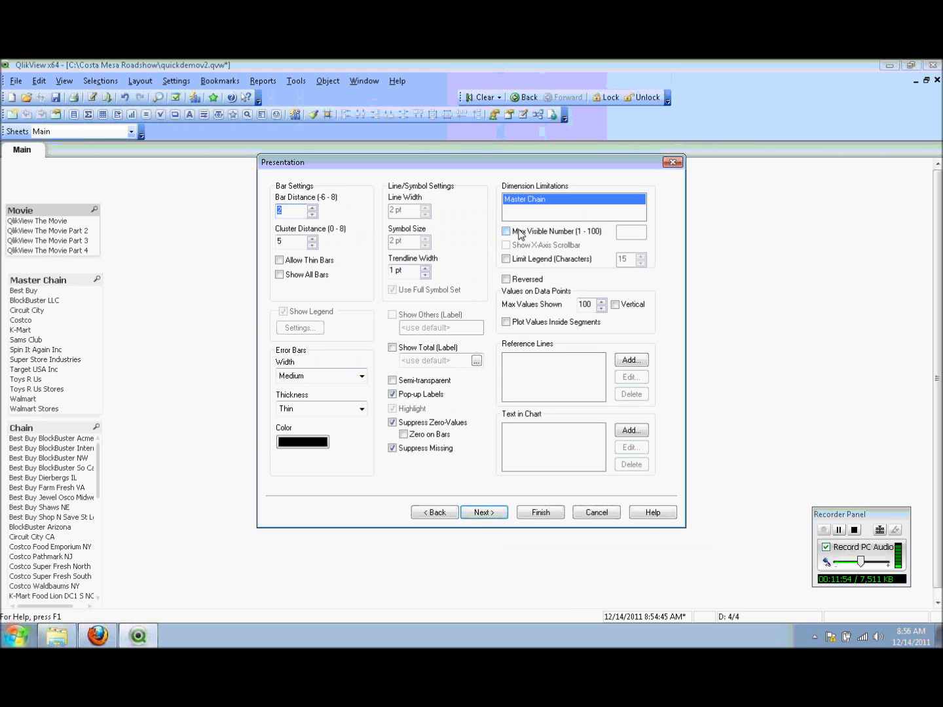
click(507, 231)
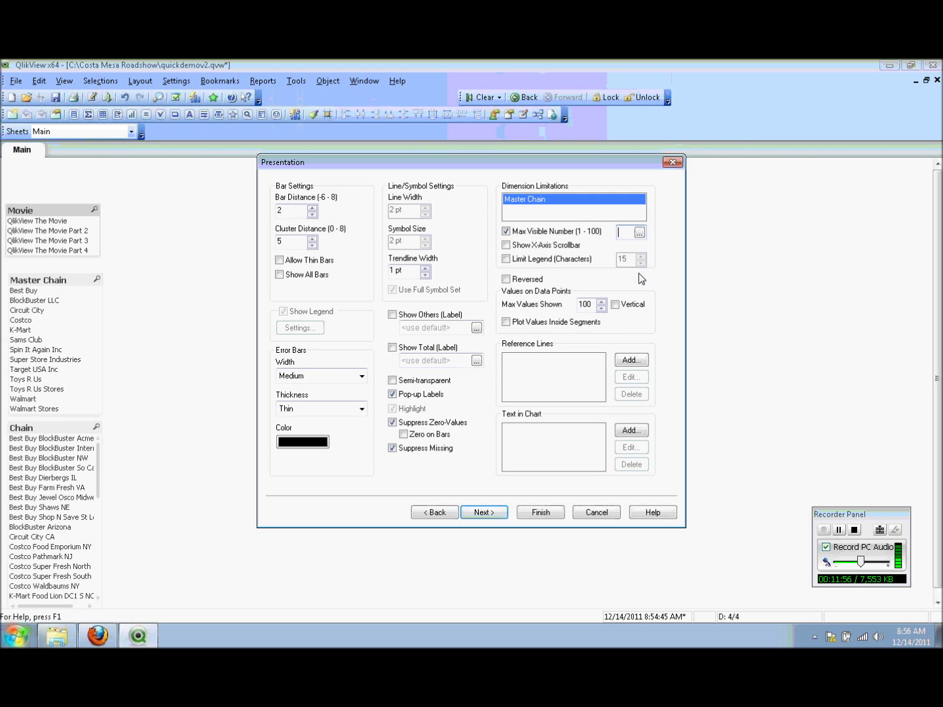
text(5)
Make the bars multicoloured, use $#,##0 money format, and finish the chart
click(485, 513)
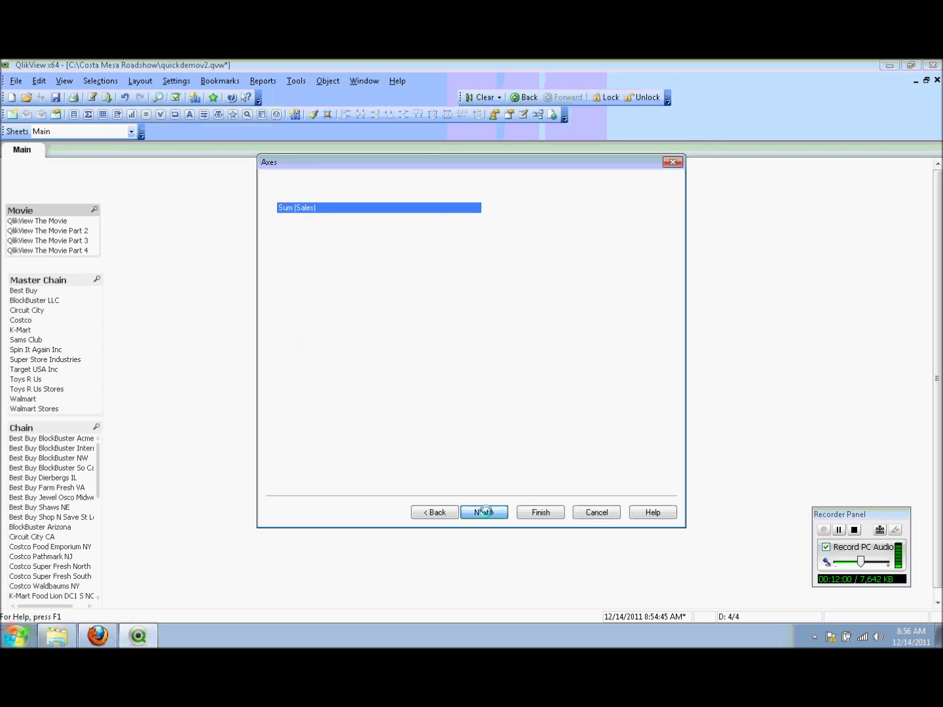
click(485, 514)
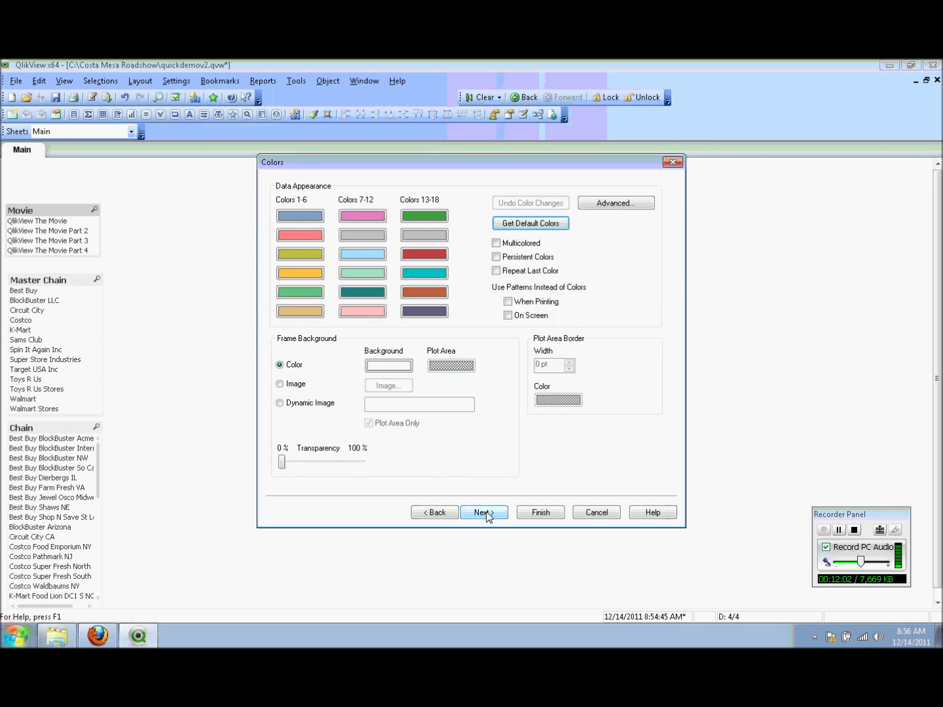
click(497, 243)
click(485, 513)
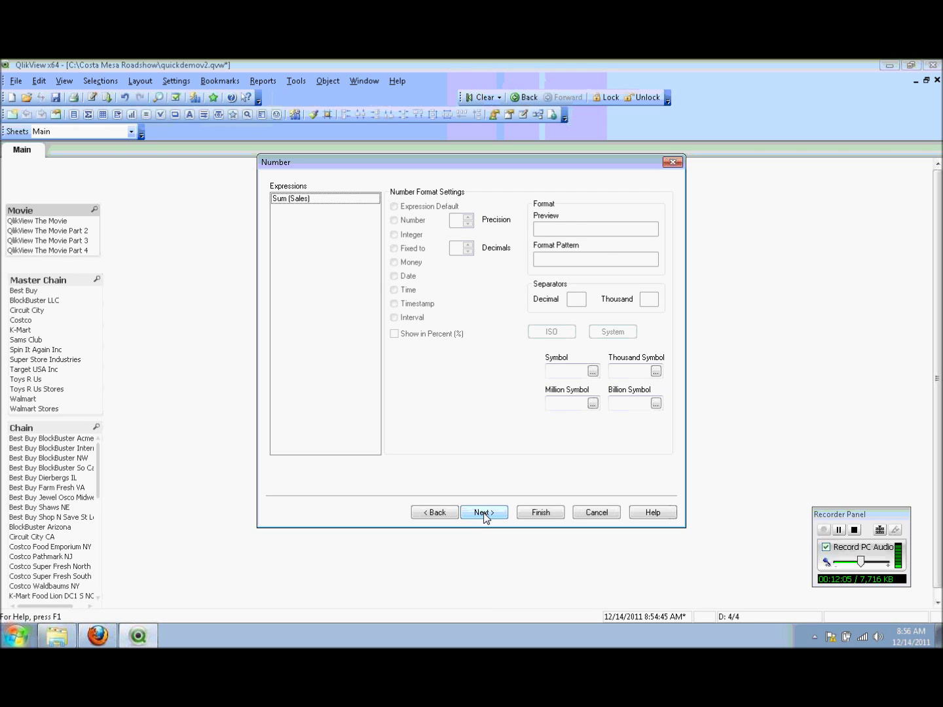
drag(562, 260, 680, 259)
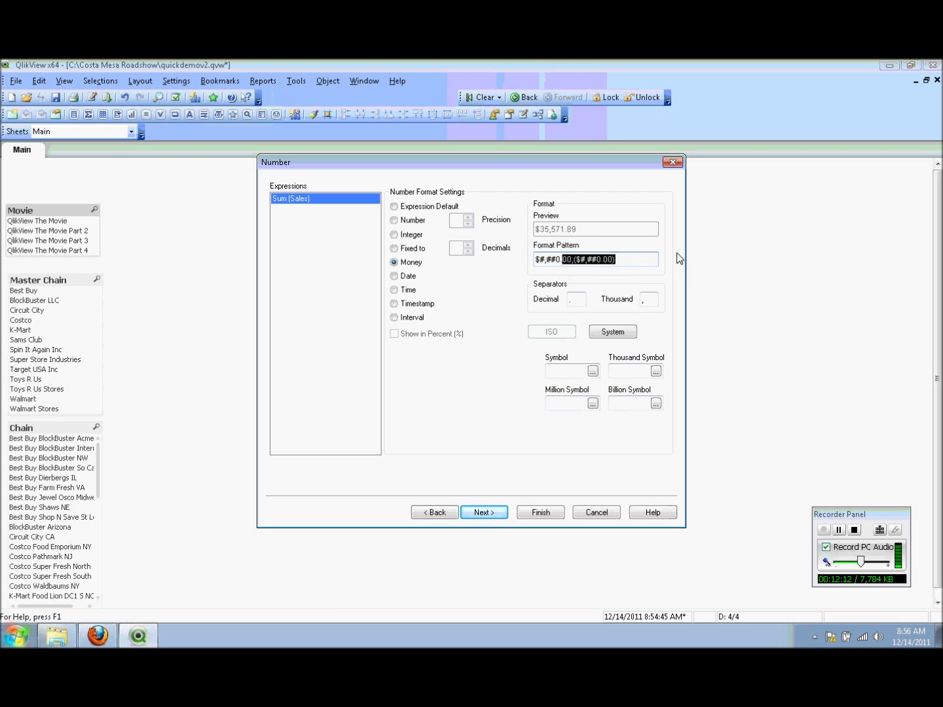
key(BackSpace)
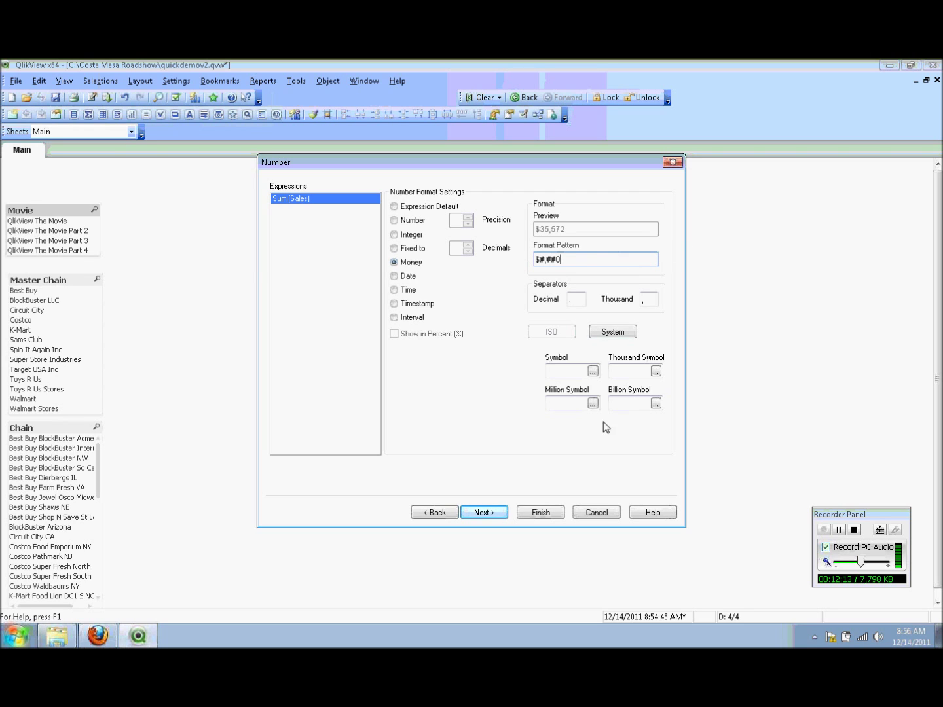
click(488, 514)
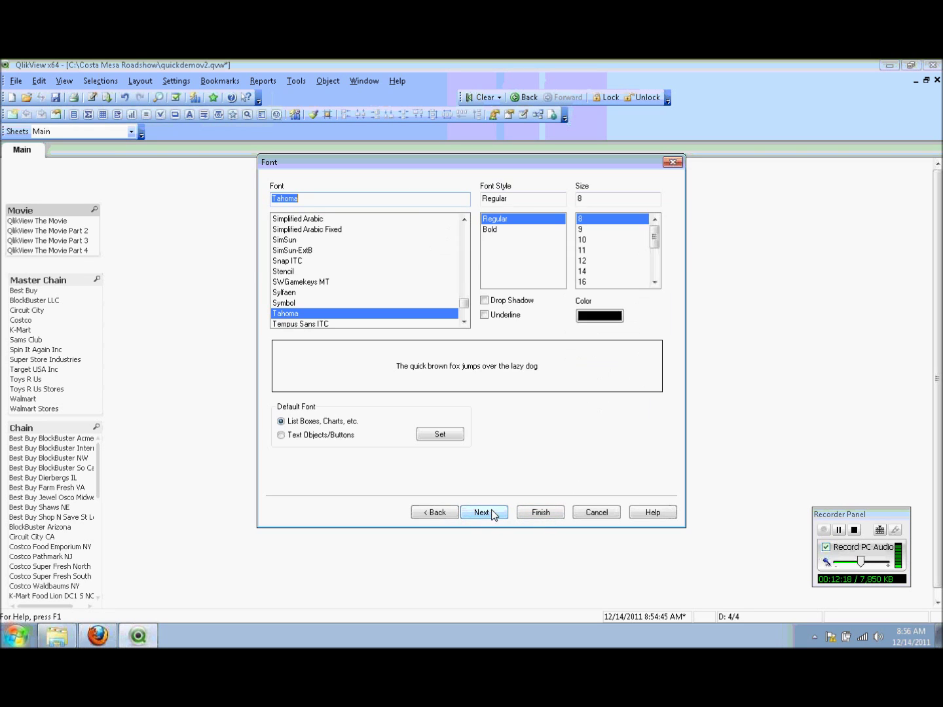
click(544, 513)
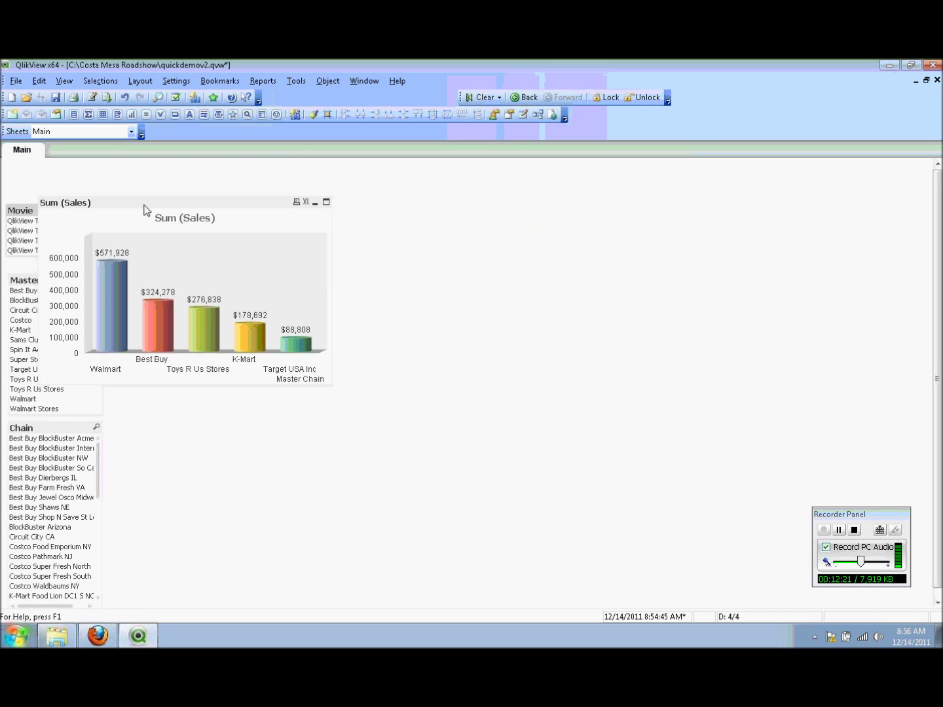
Move the sales chart clear of the list boxes and start a Media Type pie chart
drag(145, 210, 215, 186)
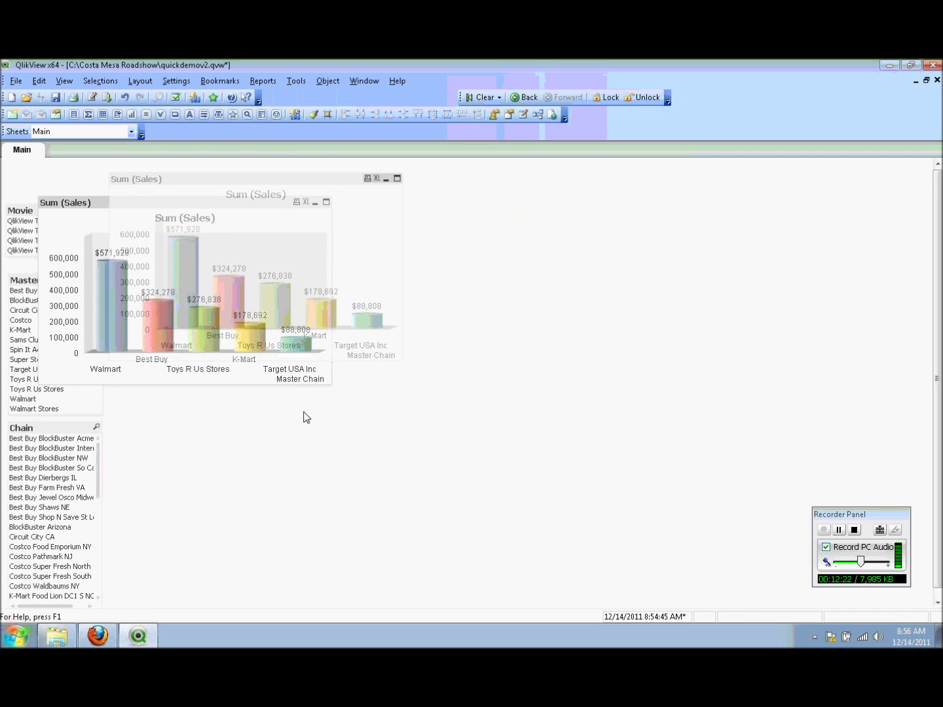
drag(304, 412, 303, 417)
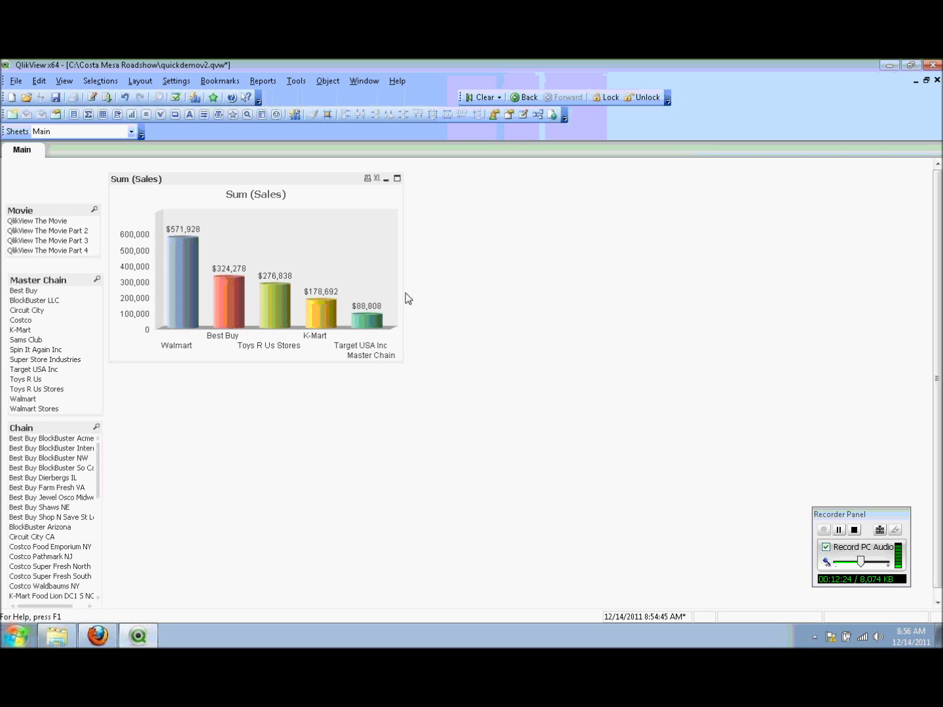
right_click(503, 228)
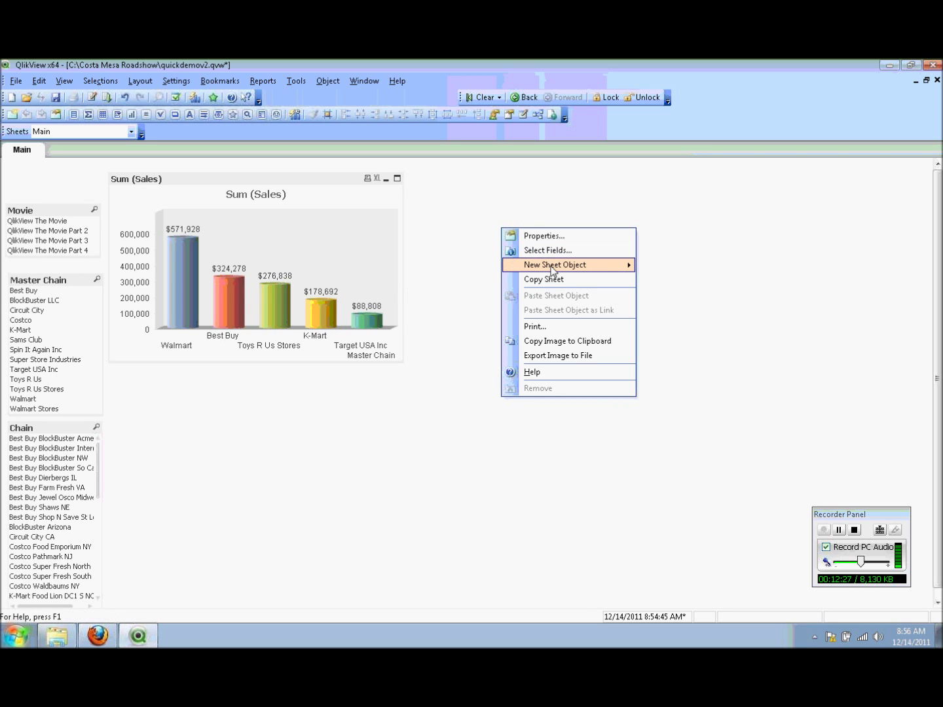
mouse_move(575, 265)
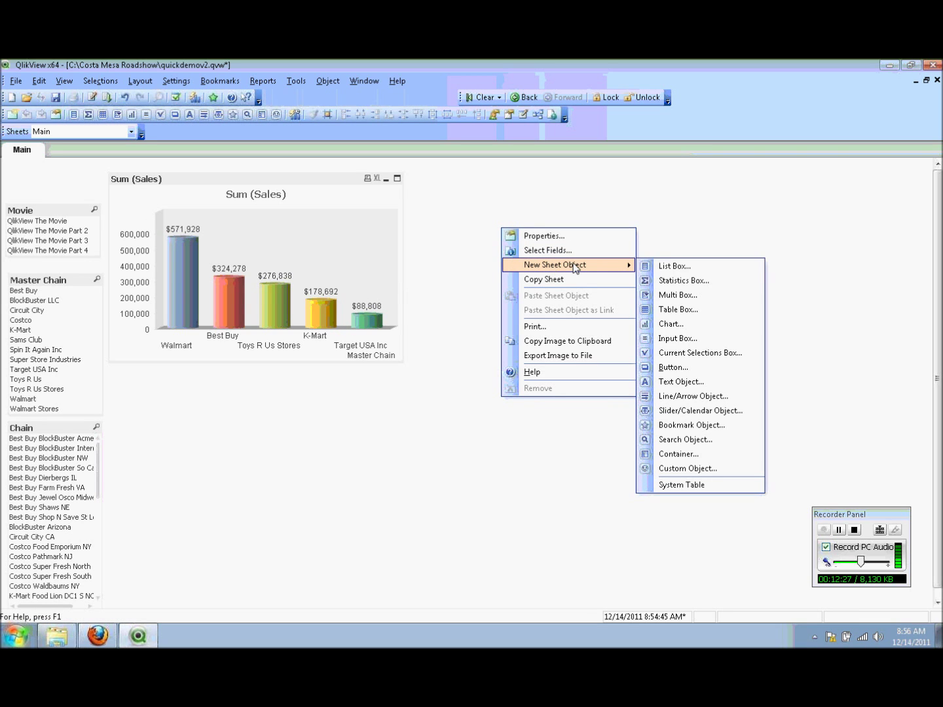
click(676, 332)
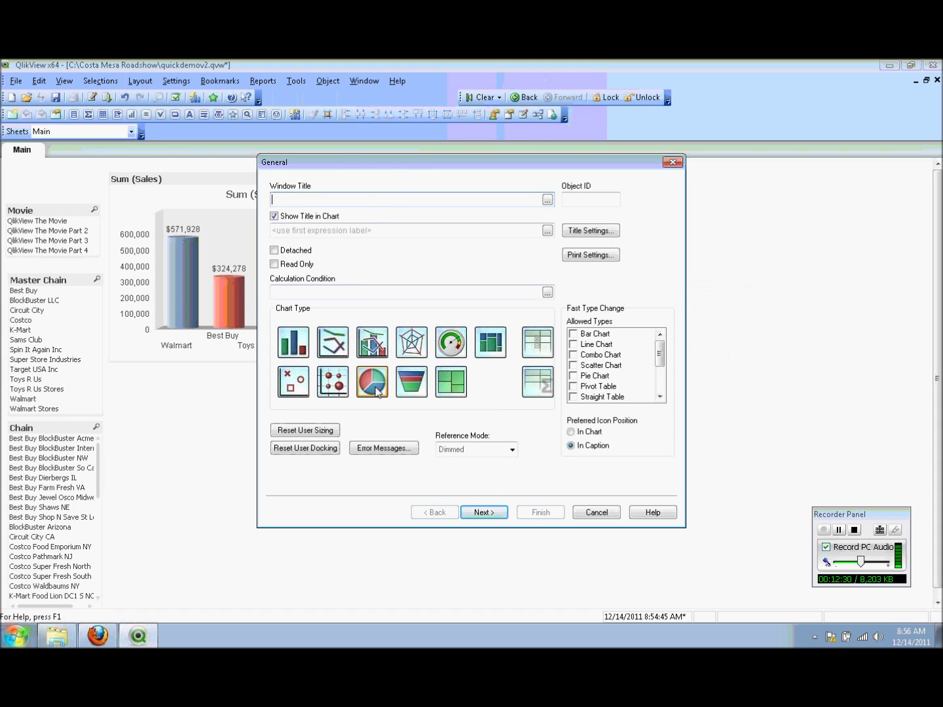
click(378, 392)
click(482, 511)
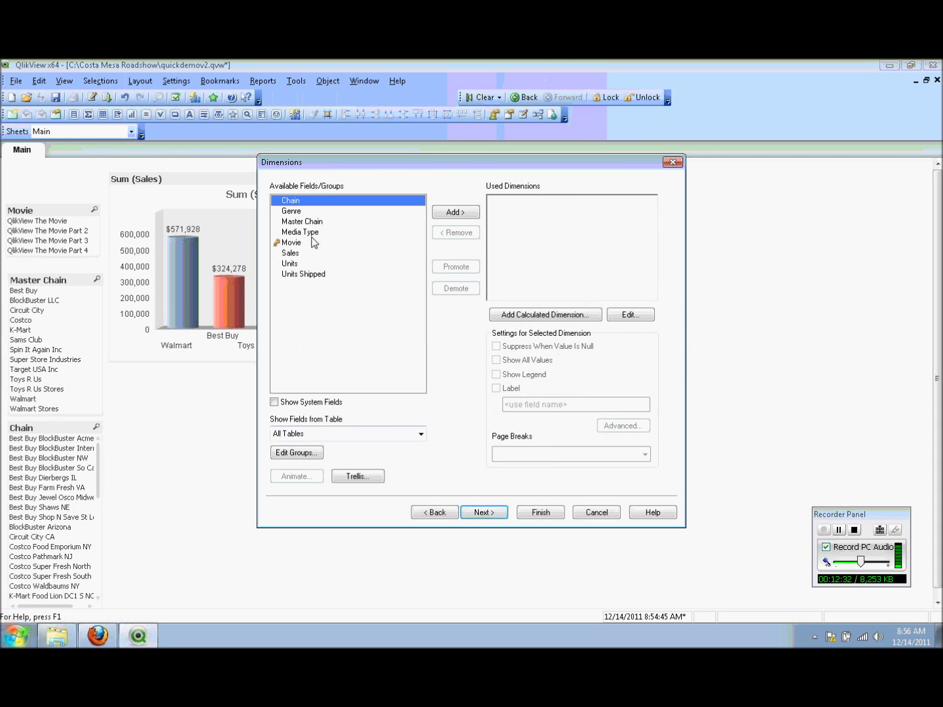
double_click(312, 234)
click(485, 512)
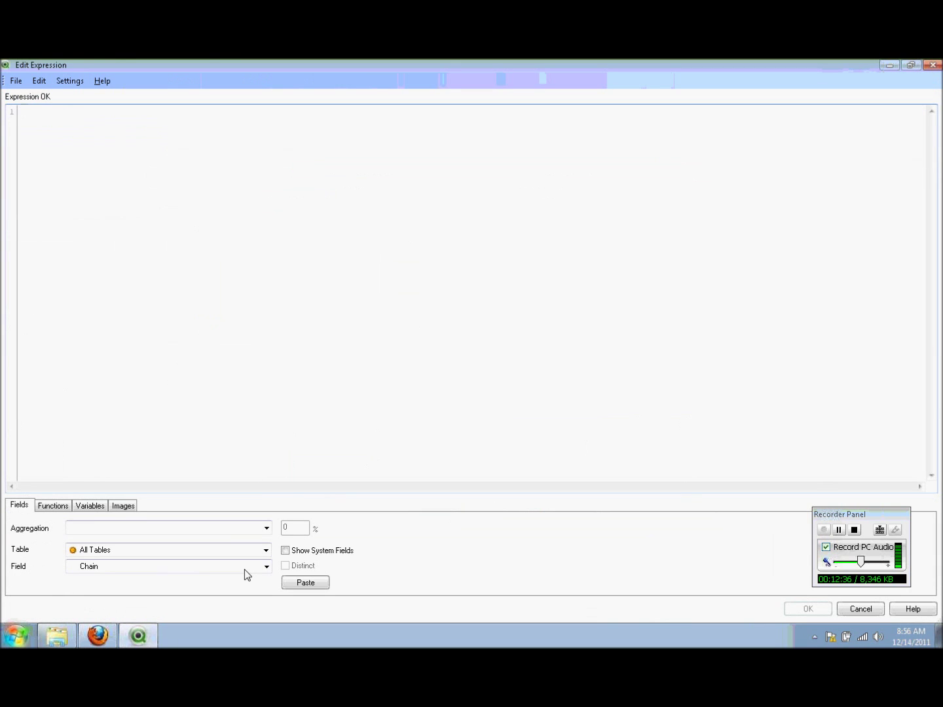
Set the pie chart expression to Sum ([Units Shipped])
click(263, 528)
click(91, 492)
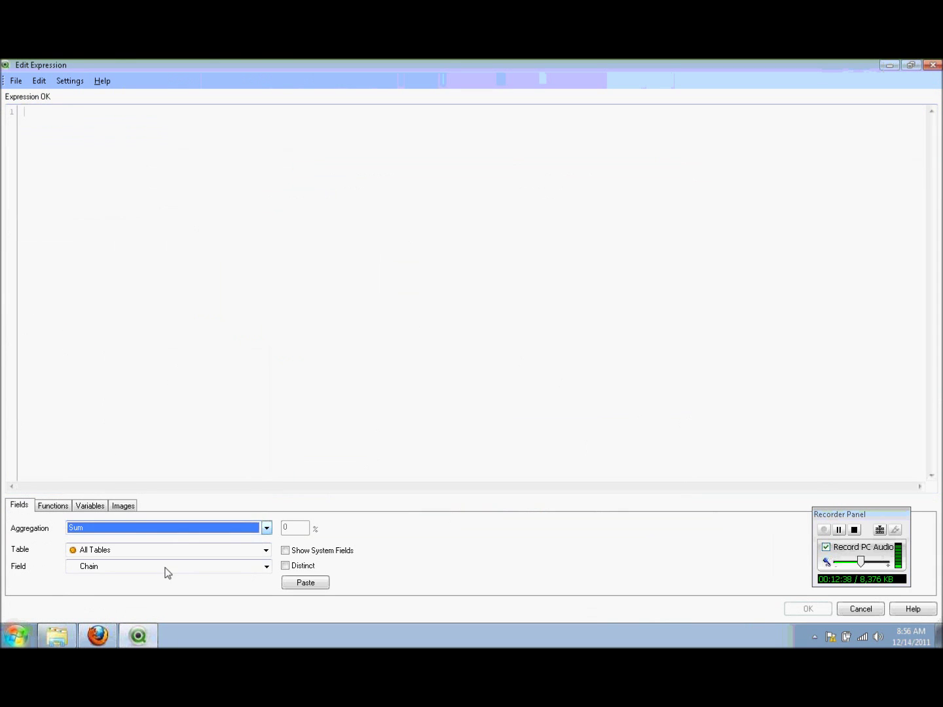
click(180, 569)
click(111, 554)
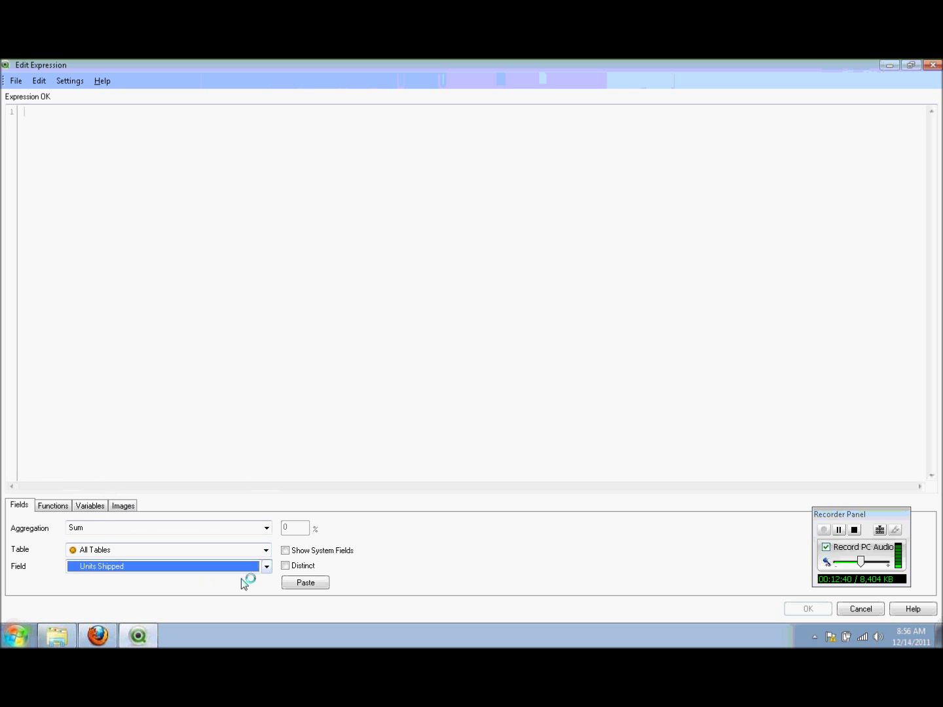
click(301, 583)
click(808, 610)
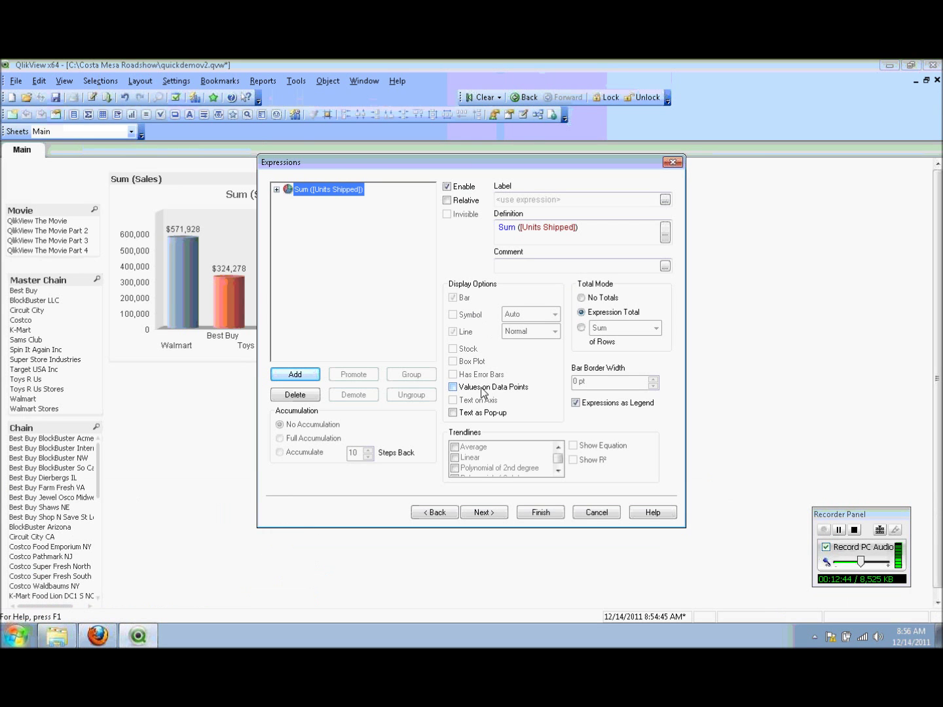
Show slice values on data points as relative shares
click(482, 389)
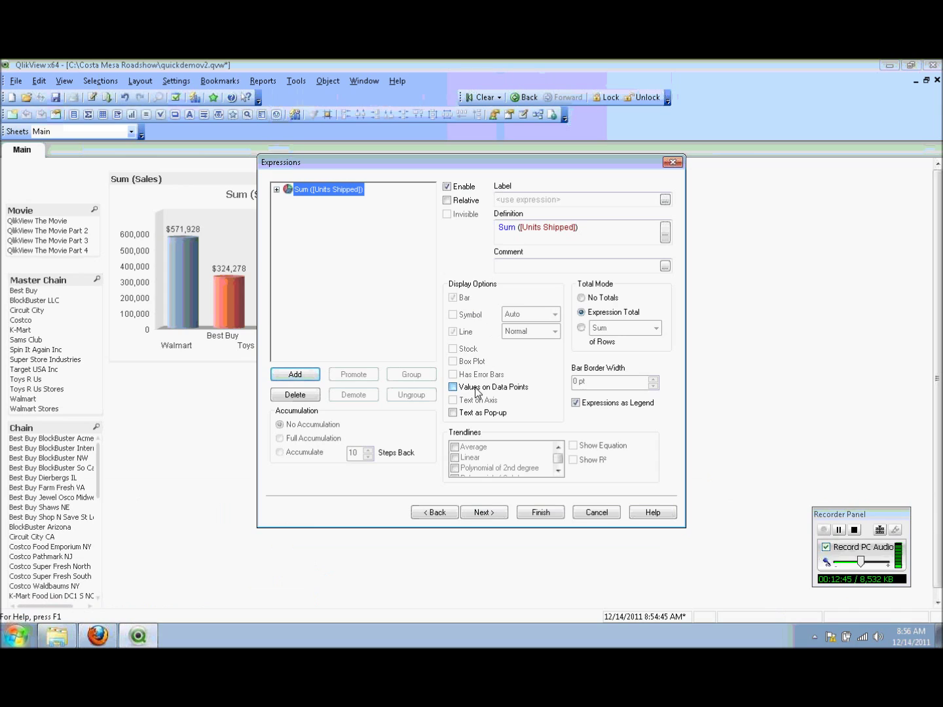
click(448, 200)
click(485, 513)
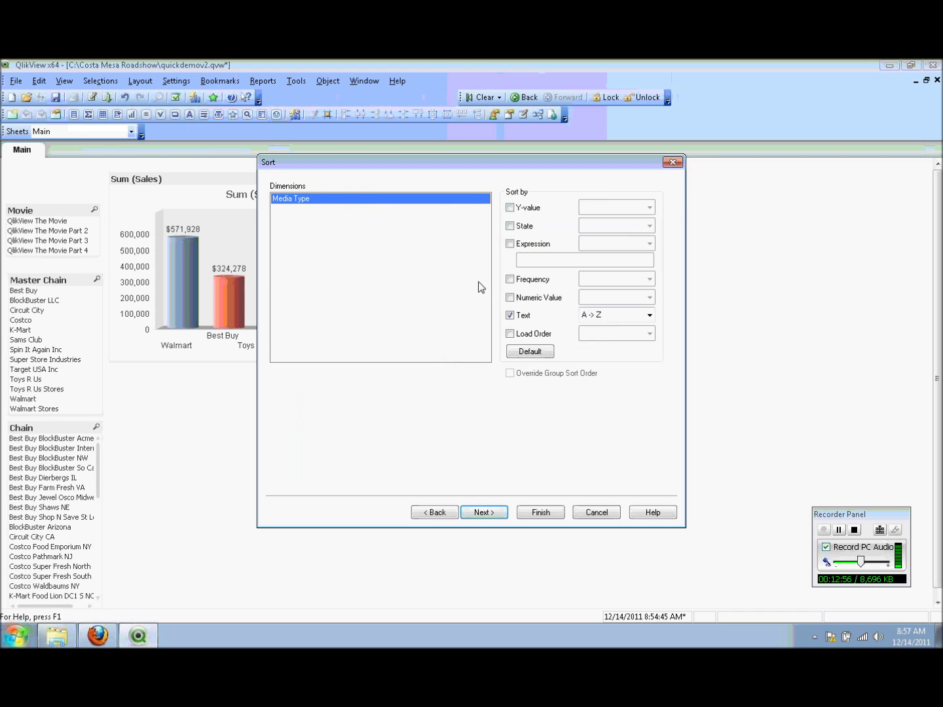
Pick a different pie style and show the values in the legend
click(486, 514)
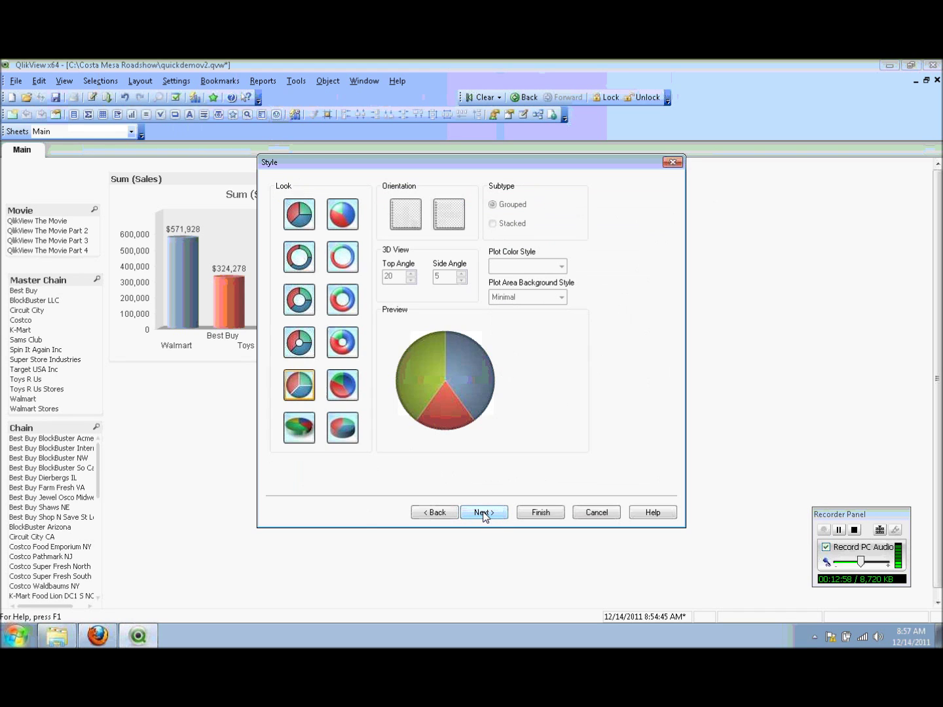
click(356, 392)
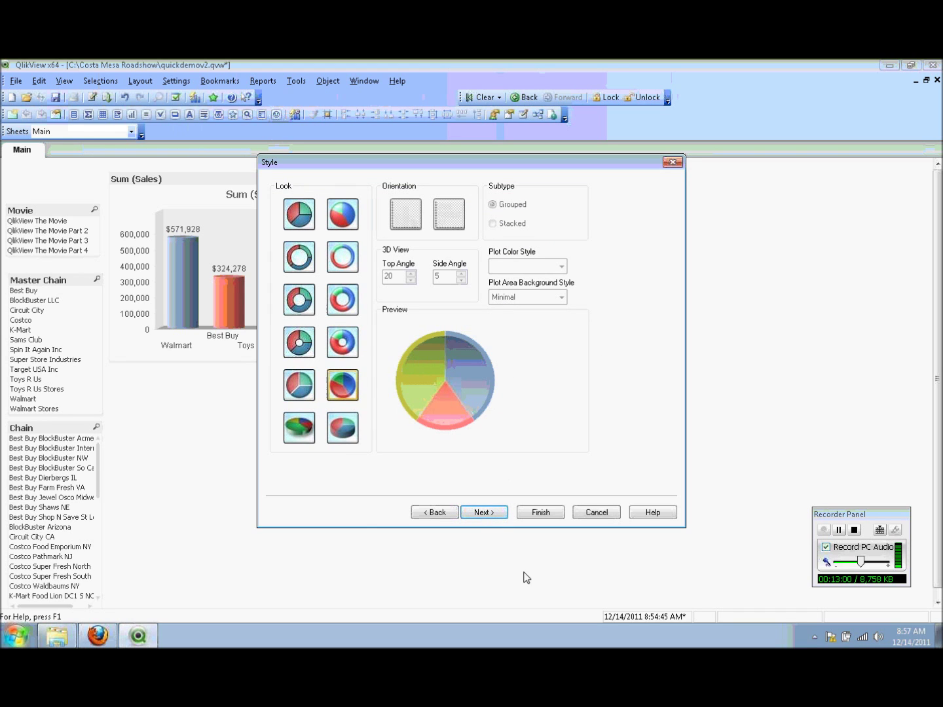
click(483, 514)
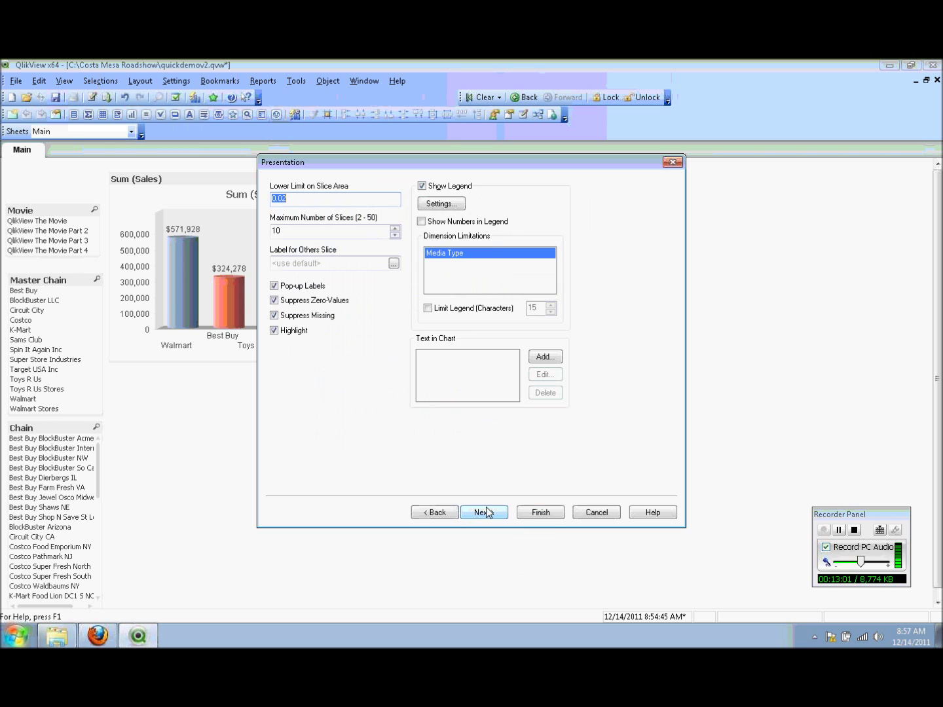
click(463, 224)
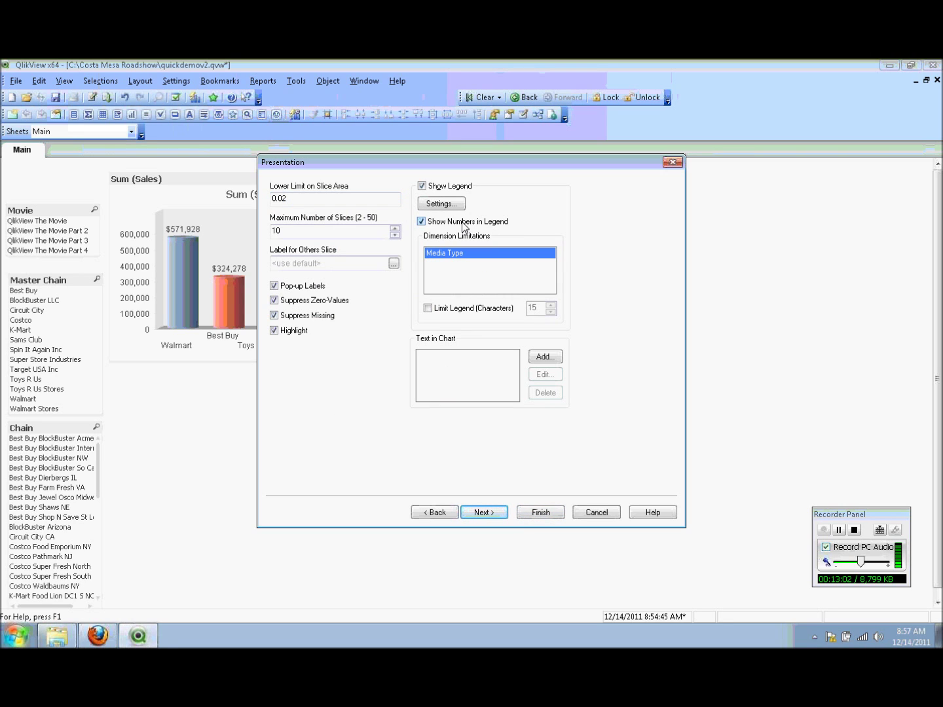
Format Sum([Units Shipped]) as Integer with Show in Percent and finish the pie chart
click(485, 515)
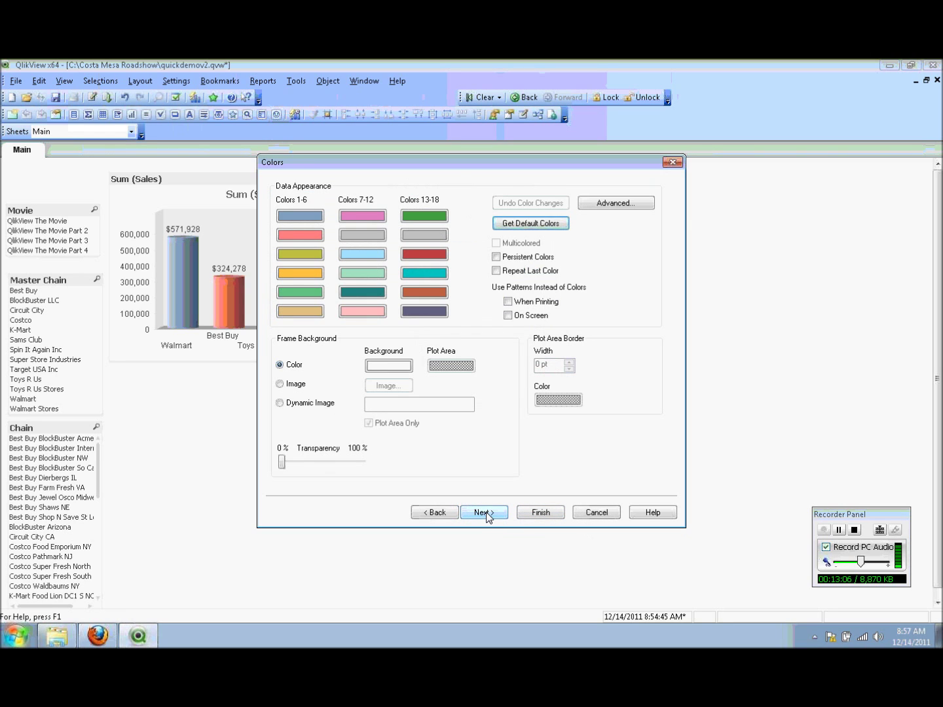
click(485, 514)
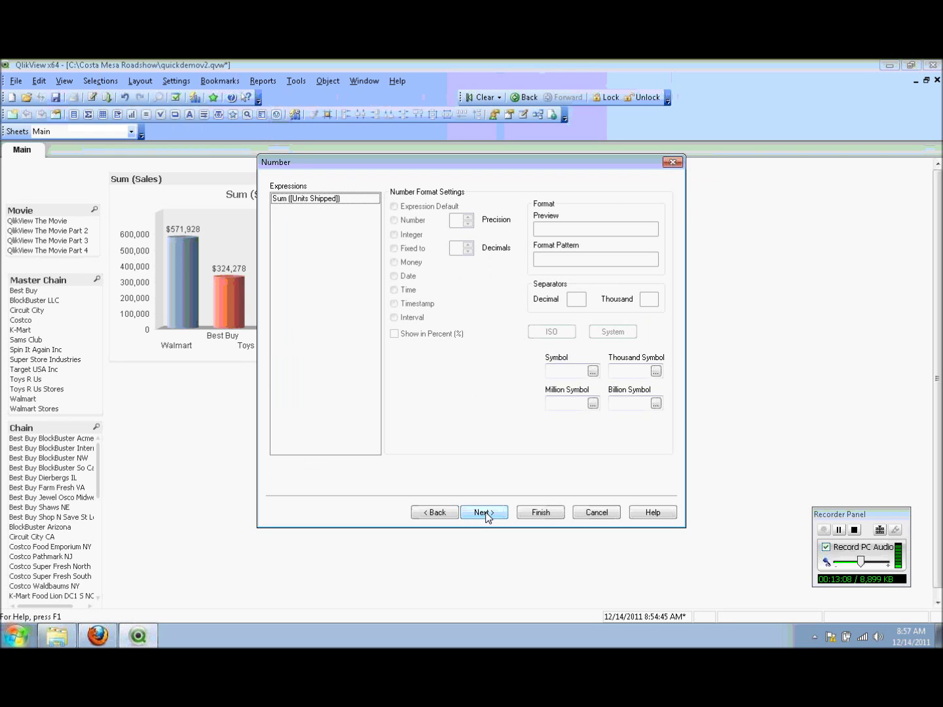
click(313, 200)
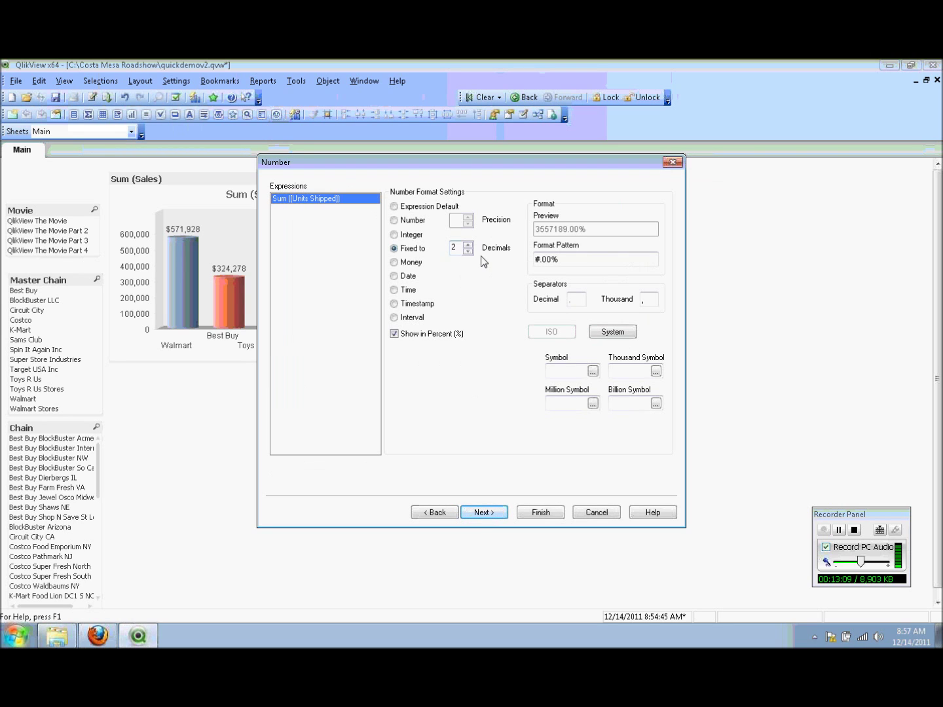
click(410, 239)
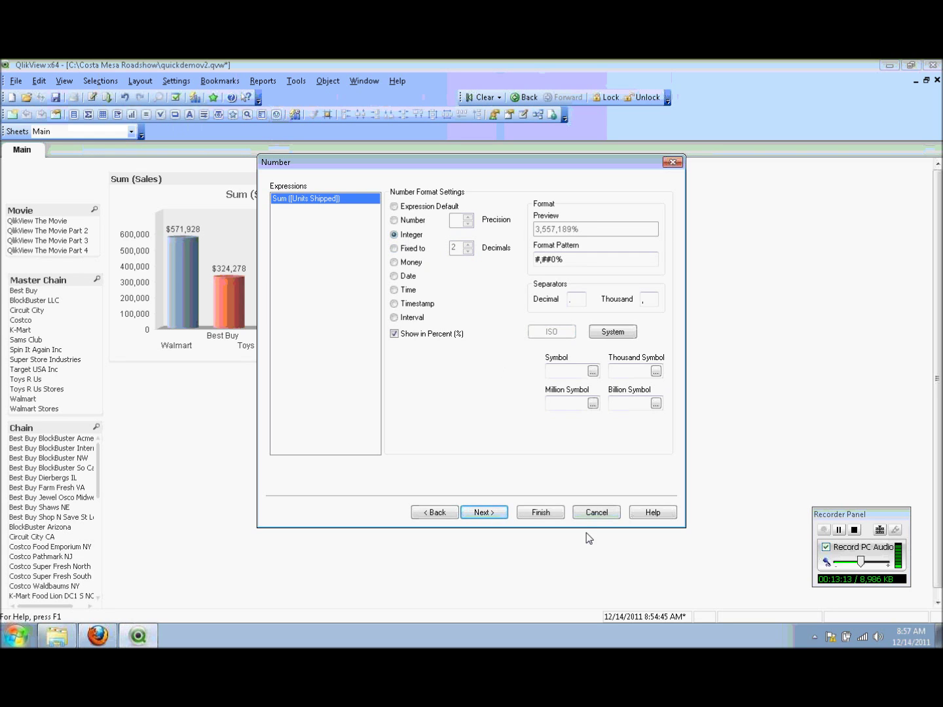
click(541, 512)
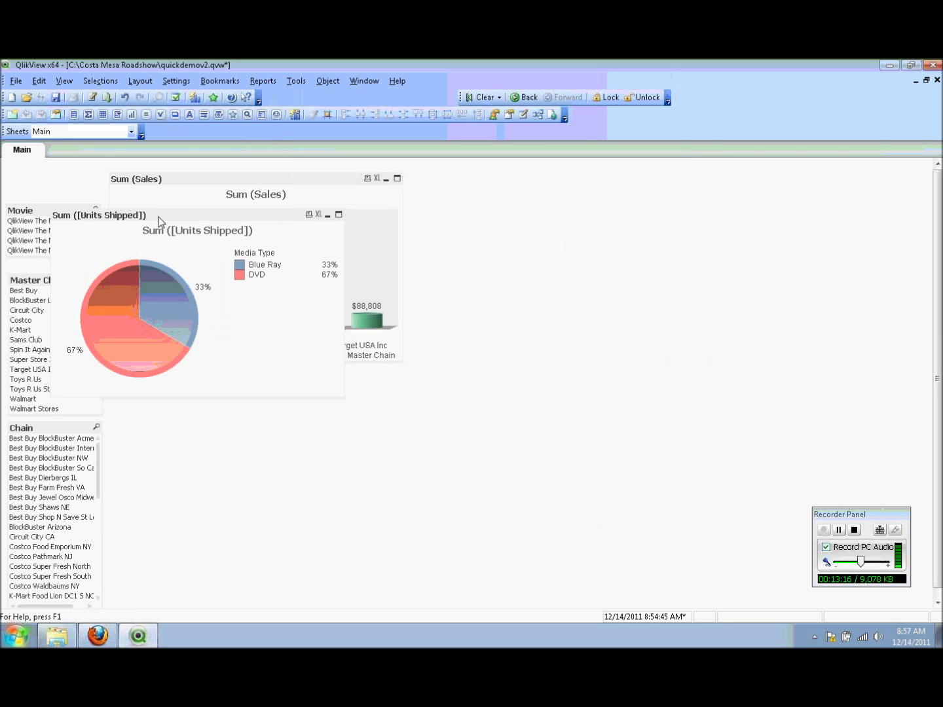
Move the pie chart right of the bar chart and start a new chart
drag(161, 216, 443, 197)
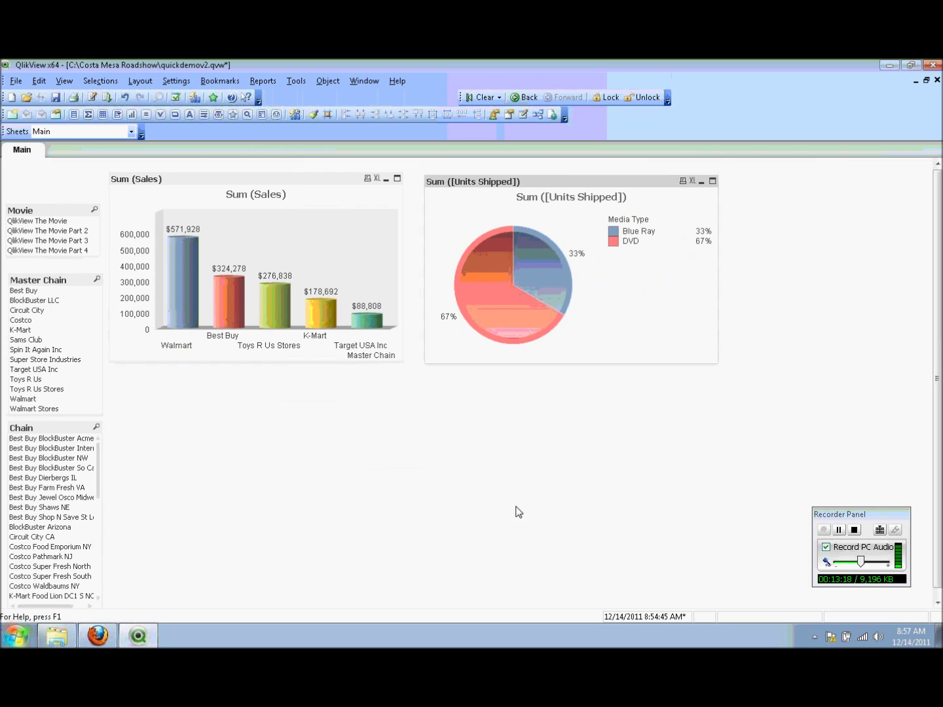
right_click(404, 455)
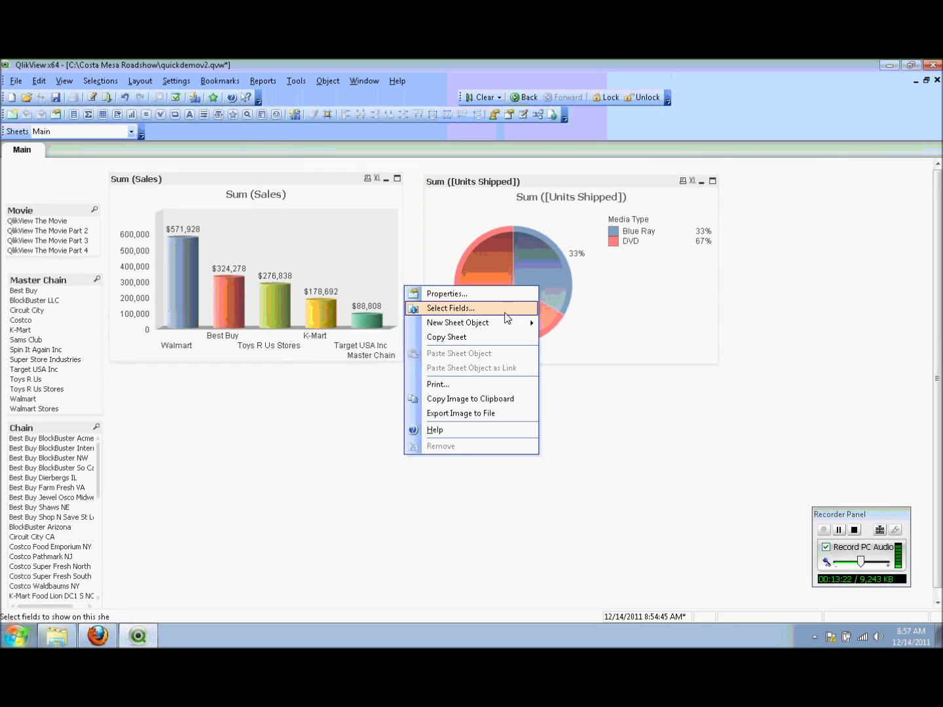
mouse_move(504, 325)
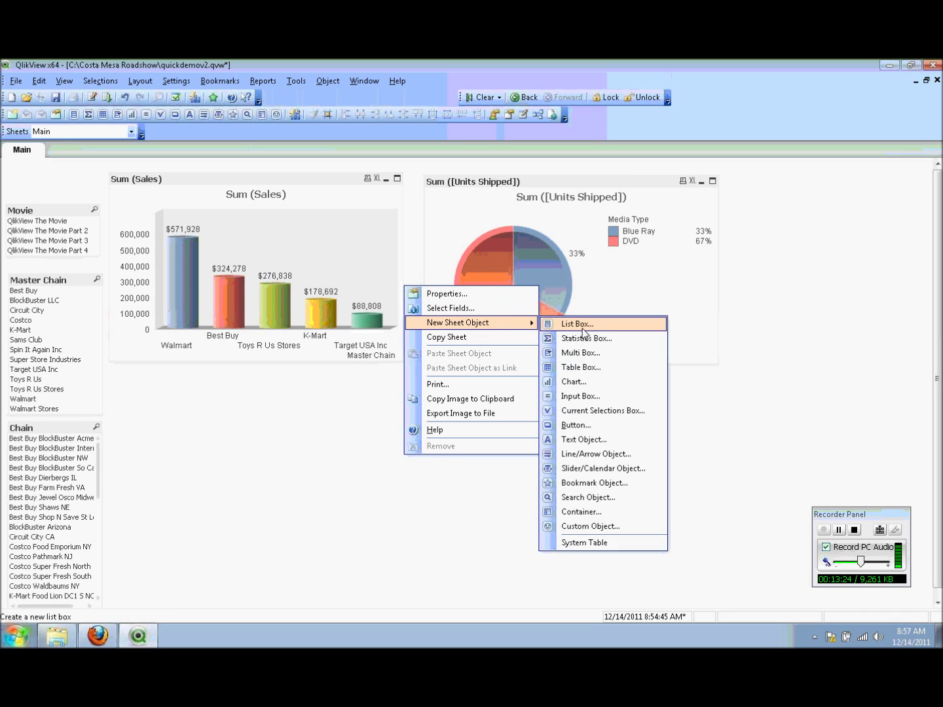
click(587, 382)
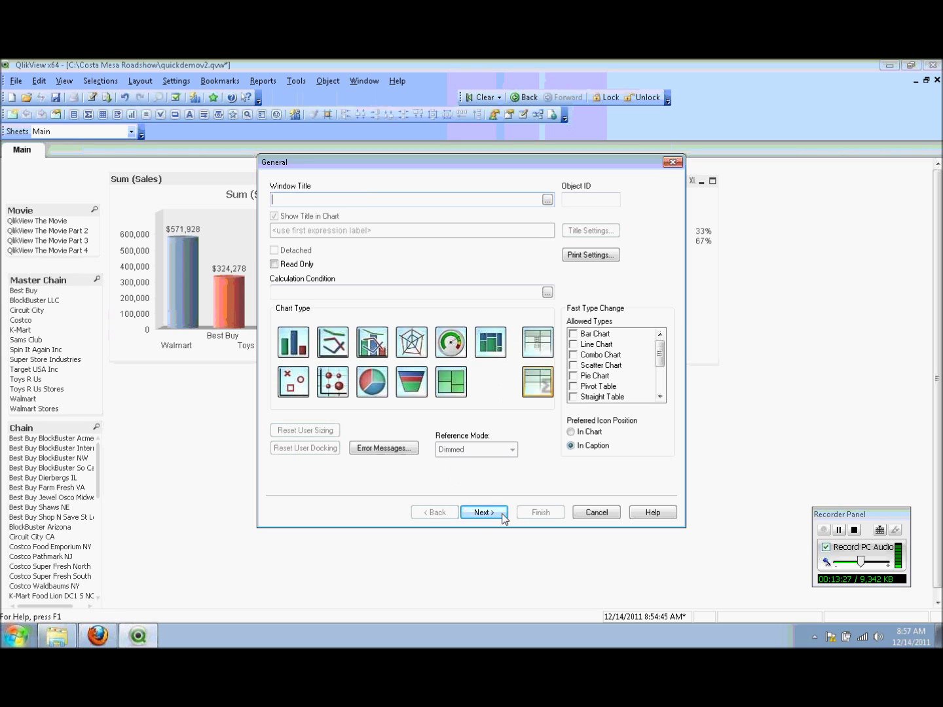
click(476, 513)
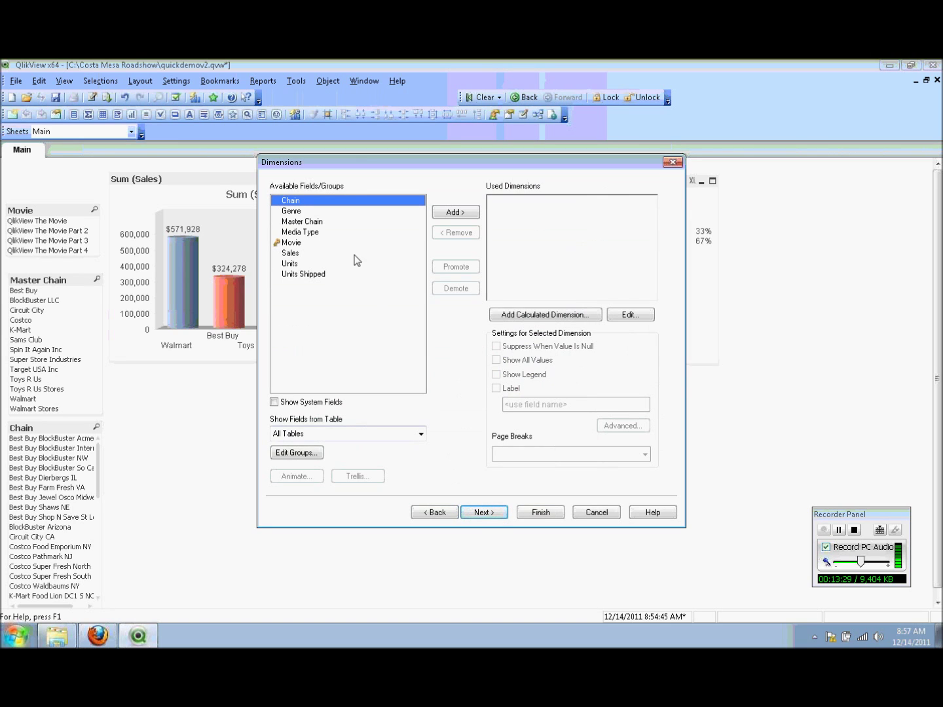
Add Master Chain, Chain and Movie as the new chart's three dimensions
double_click(301, 222)
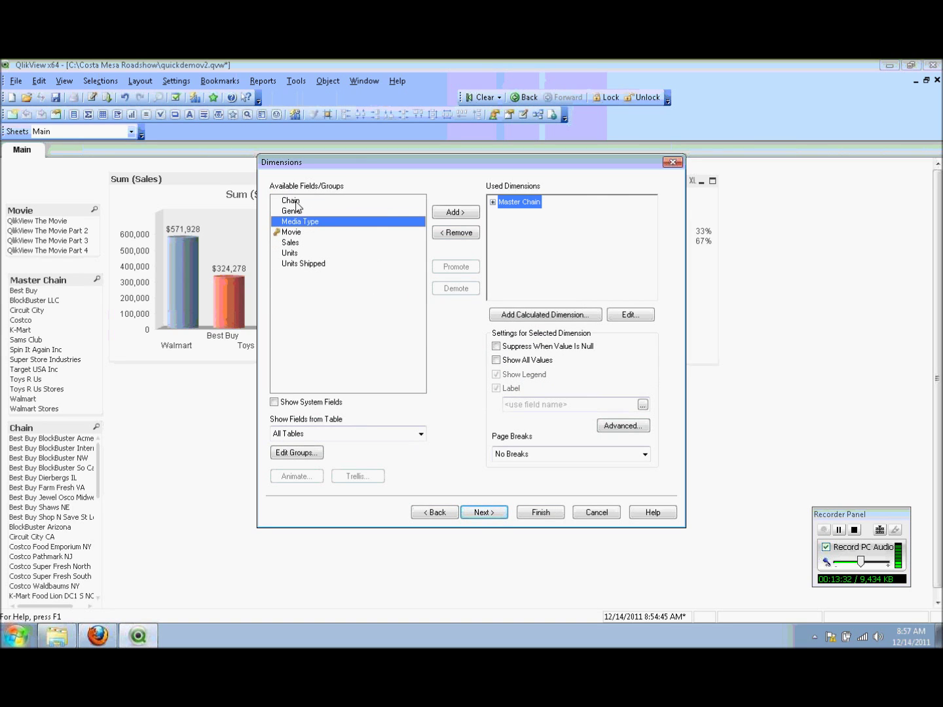
double_click(297, 202)
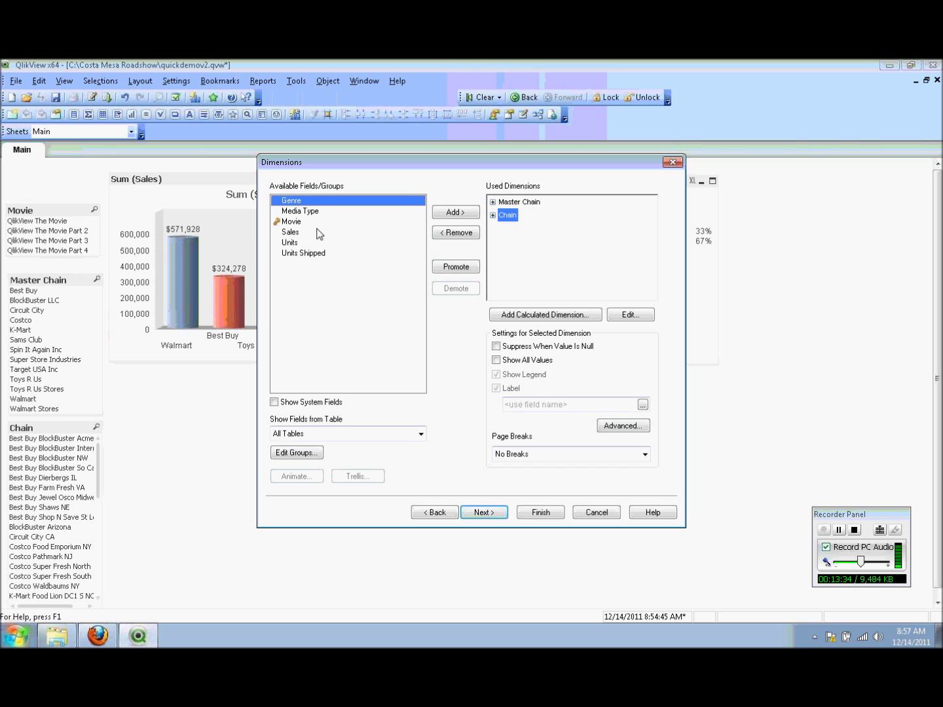
click(296, 223)
double_click(296, 224)
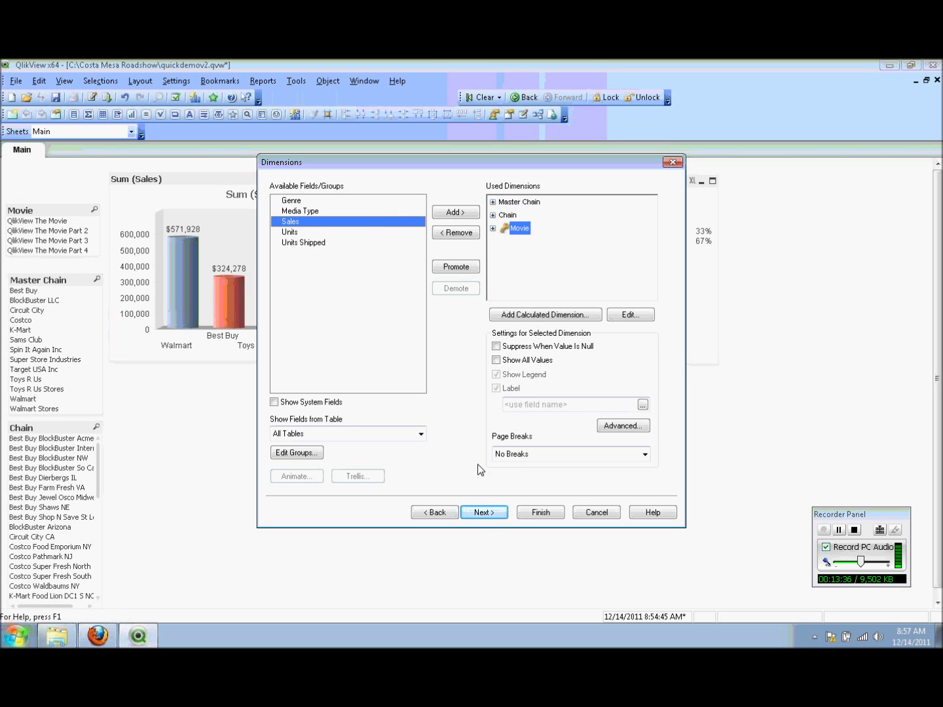
click(489, 513)
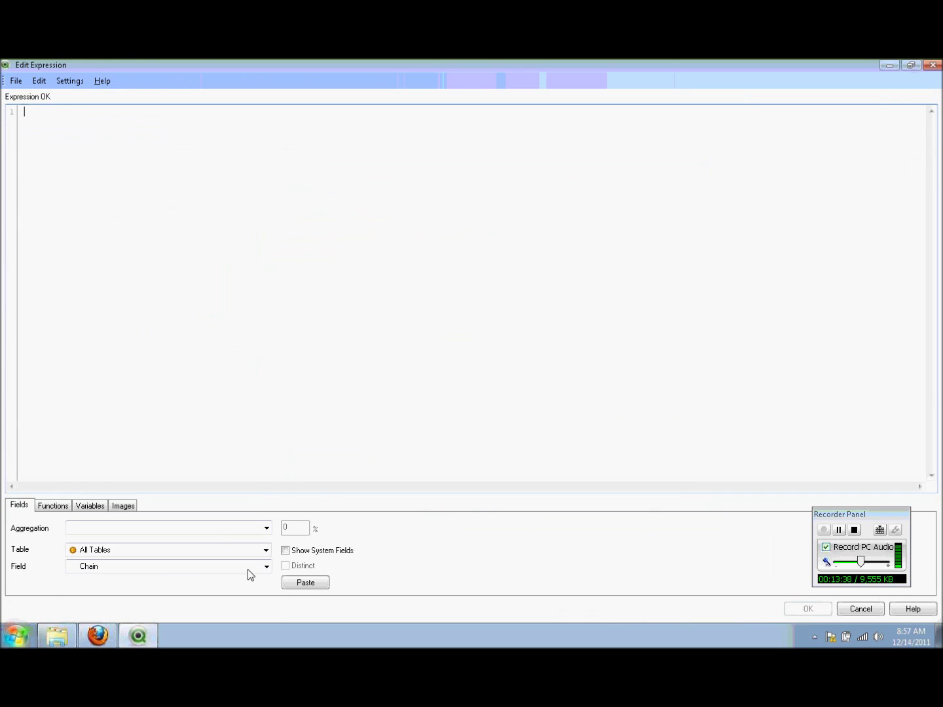
Build the Sum (Sales) expression from the Sum aggregation and the Sales field
click(264, 528)
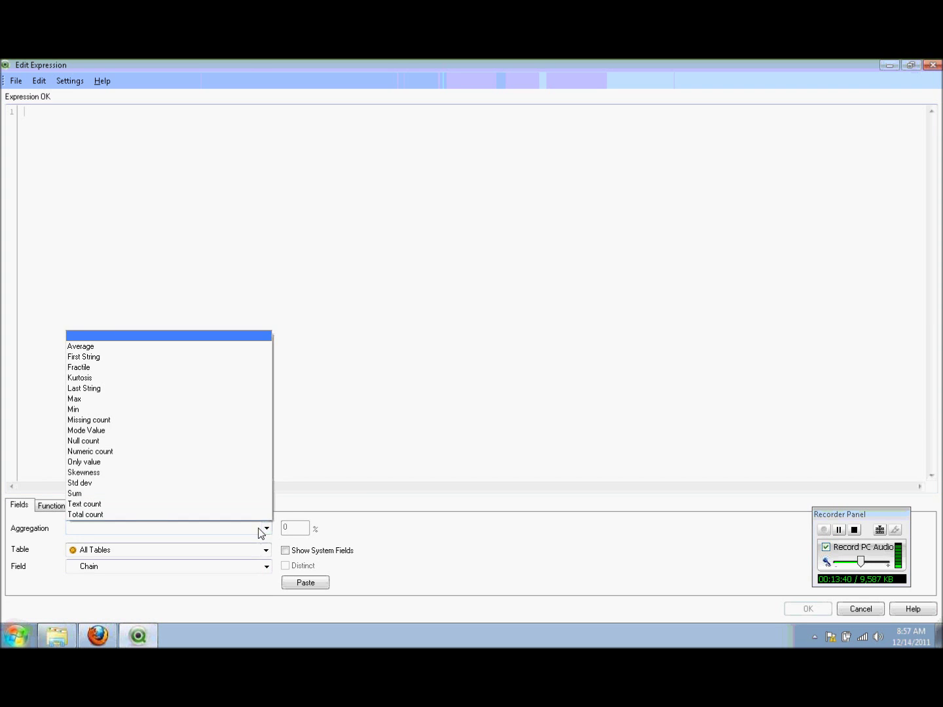
click(123, 495)
click(227, 568)
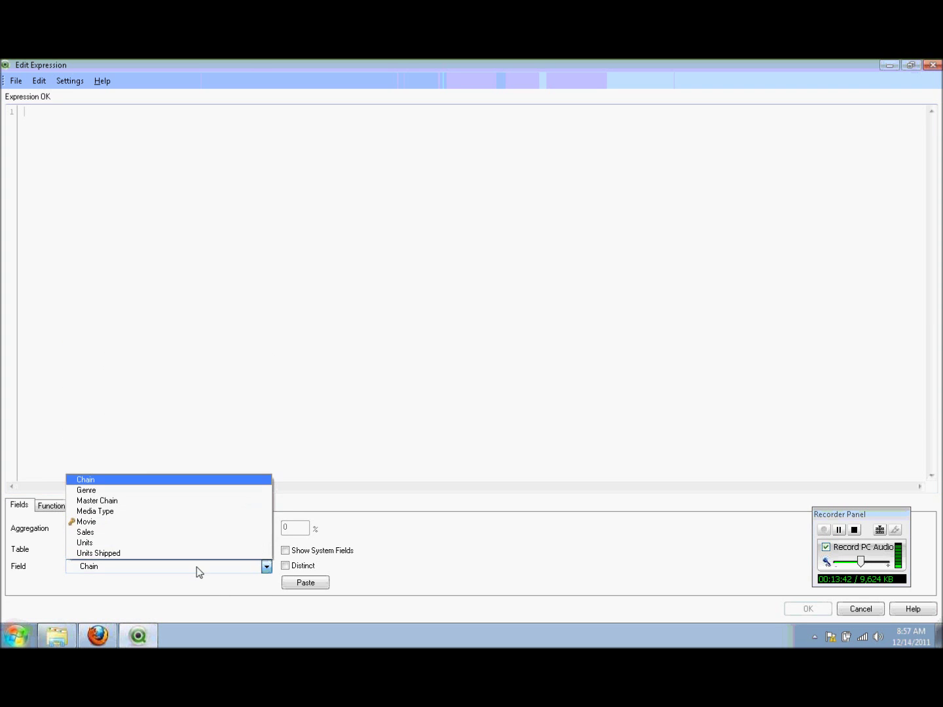
click(94, 533)
click(305, 582)
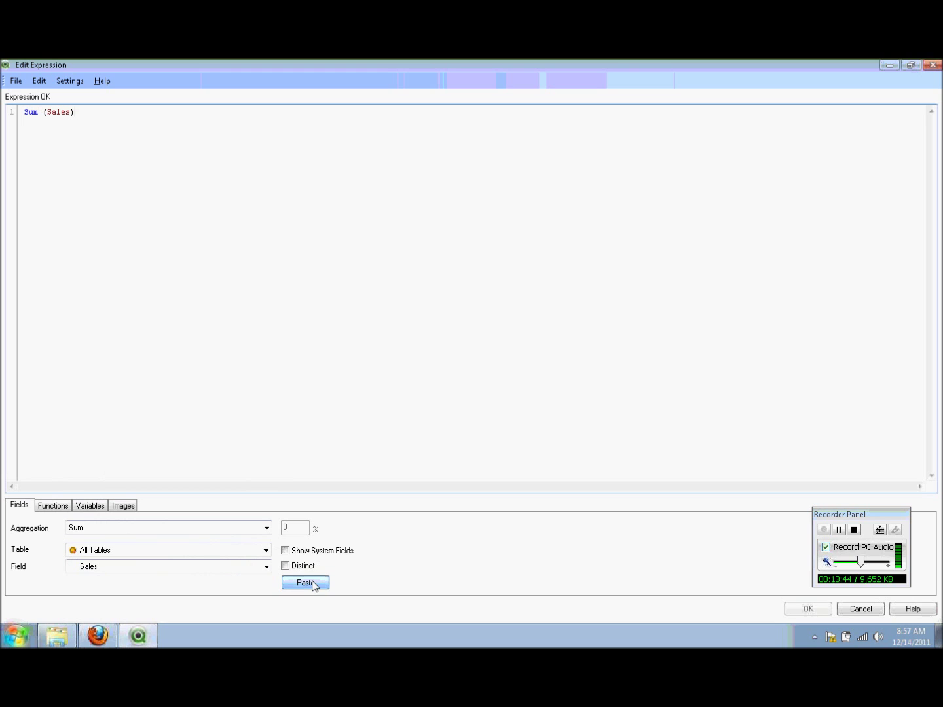
click(809, 610)
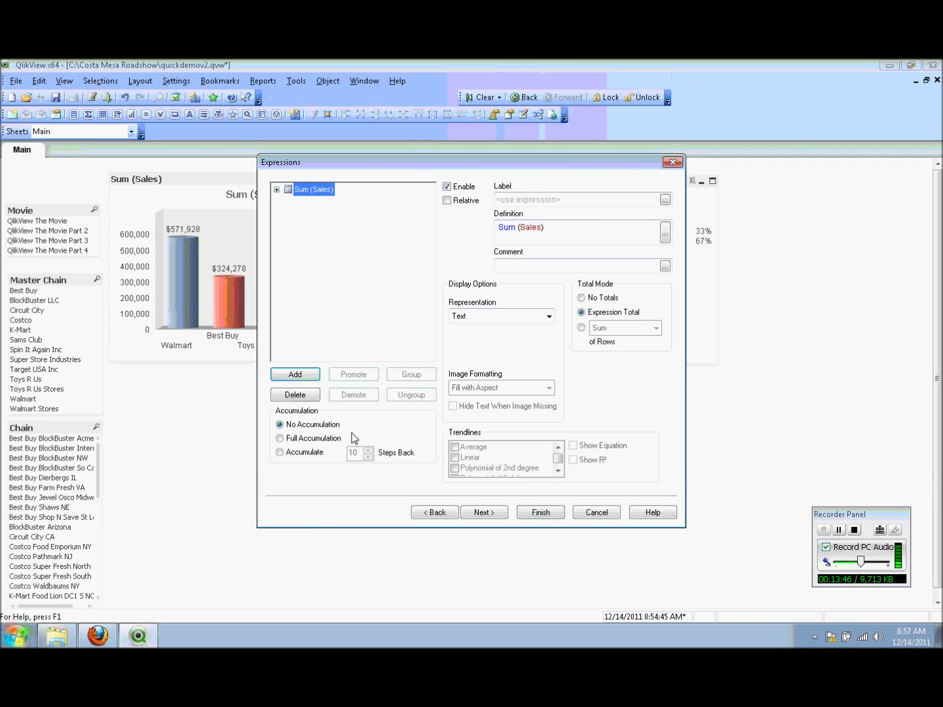
Add a second expression, sum(Units), using field autocomplete
click(296, 375)
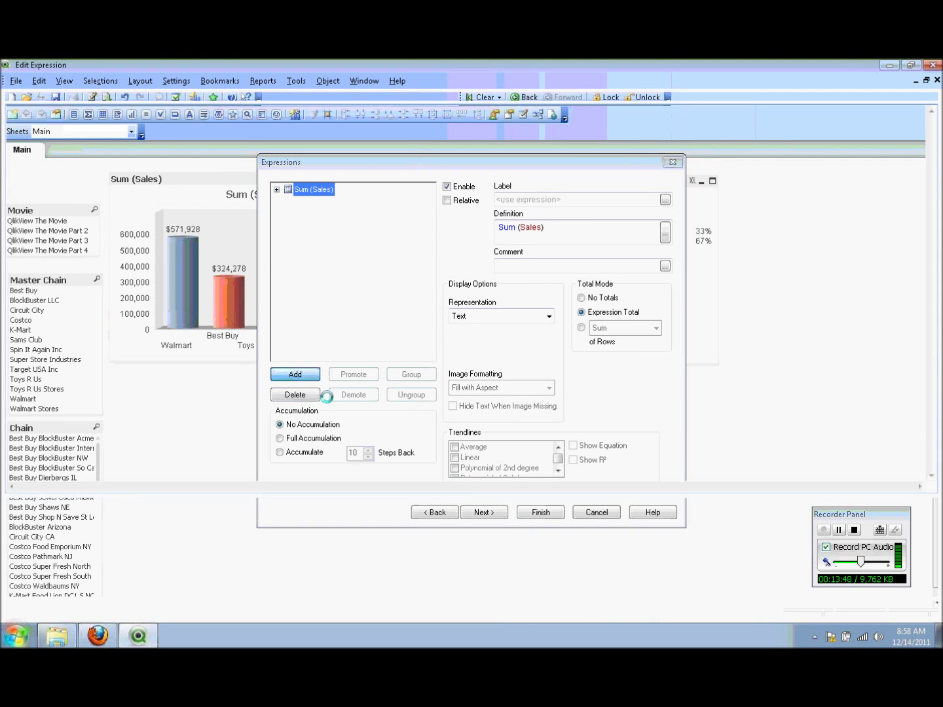
text(sum()
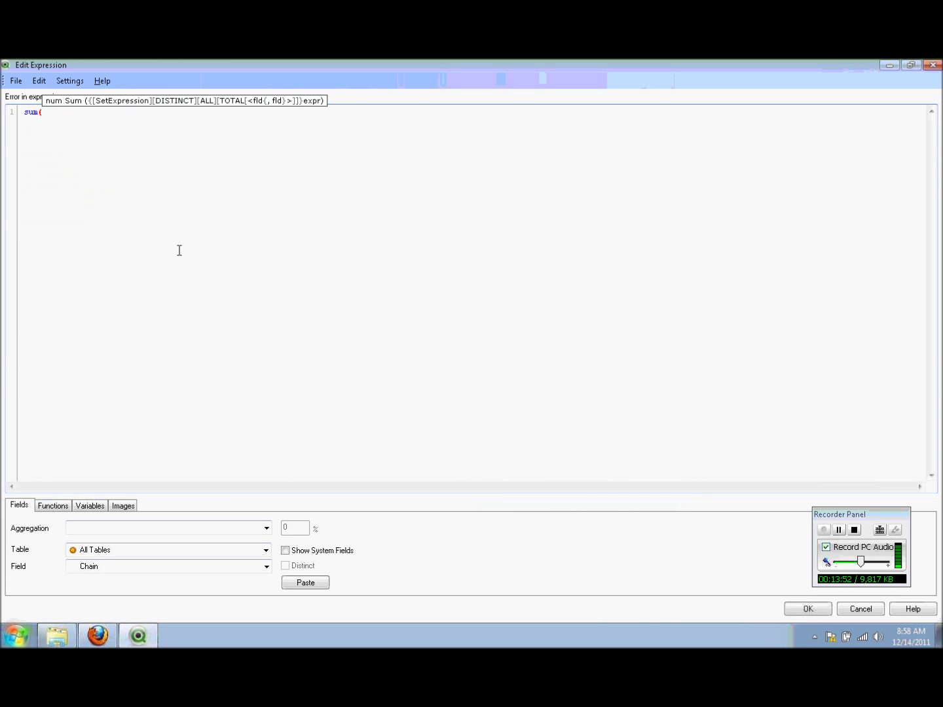
text(un)
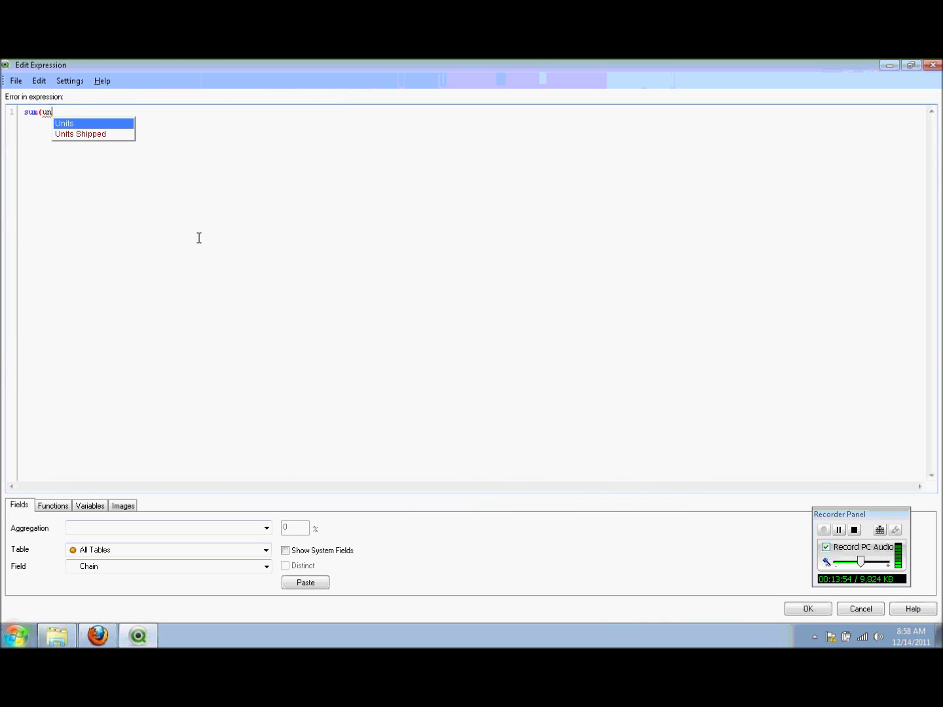
double_click(79, 124)
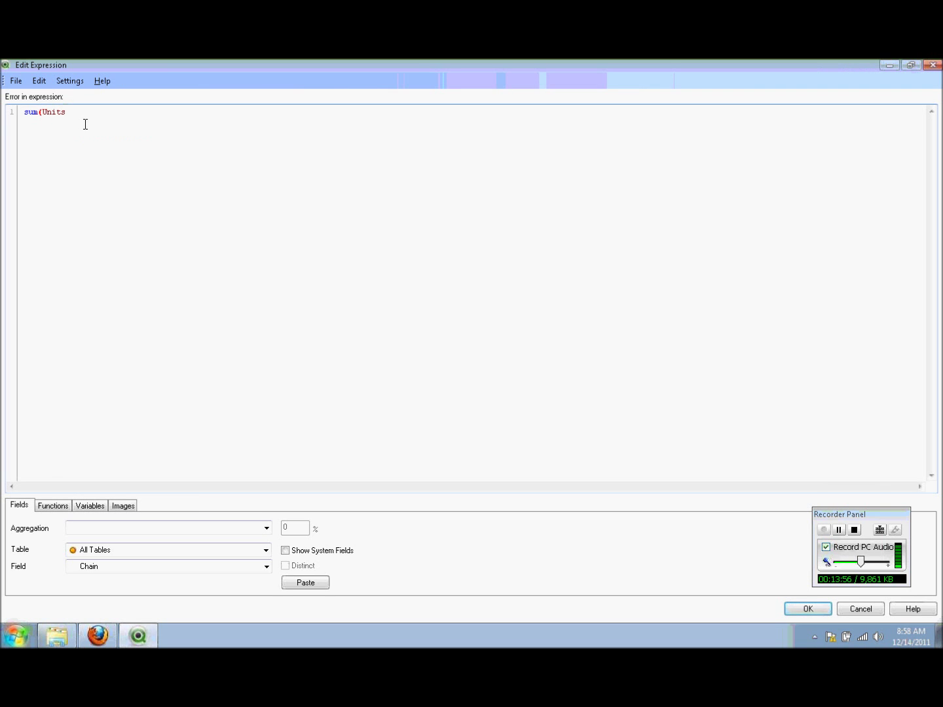
text())
click(808, 609)
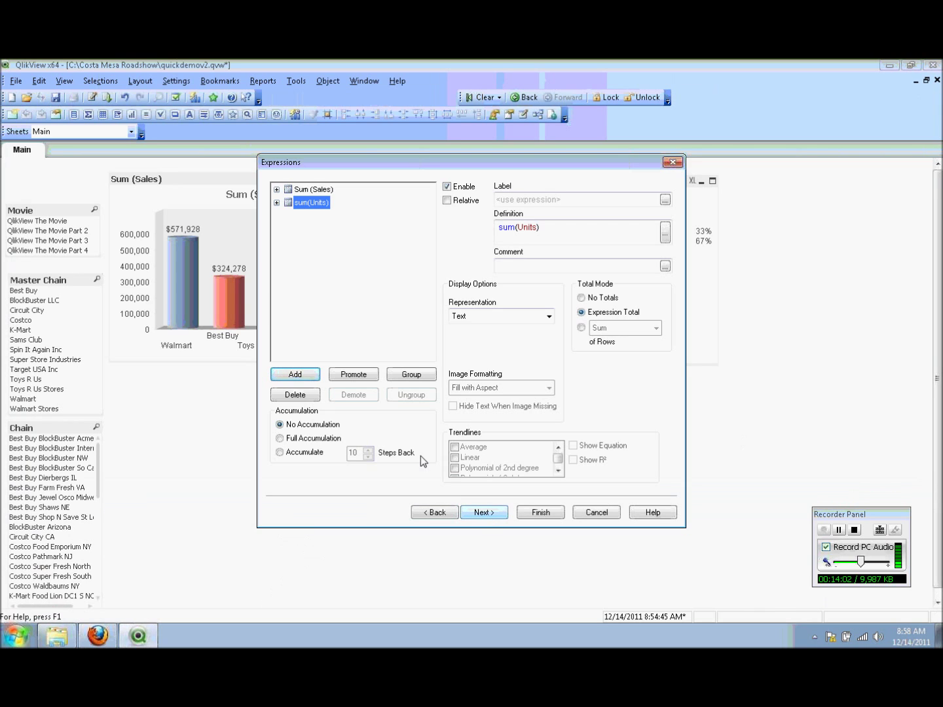
Add the sales-per-unit expression sum(Sales) / sum(Units) with field autocomplete
click(294, 374)
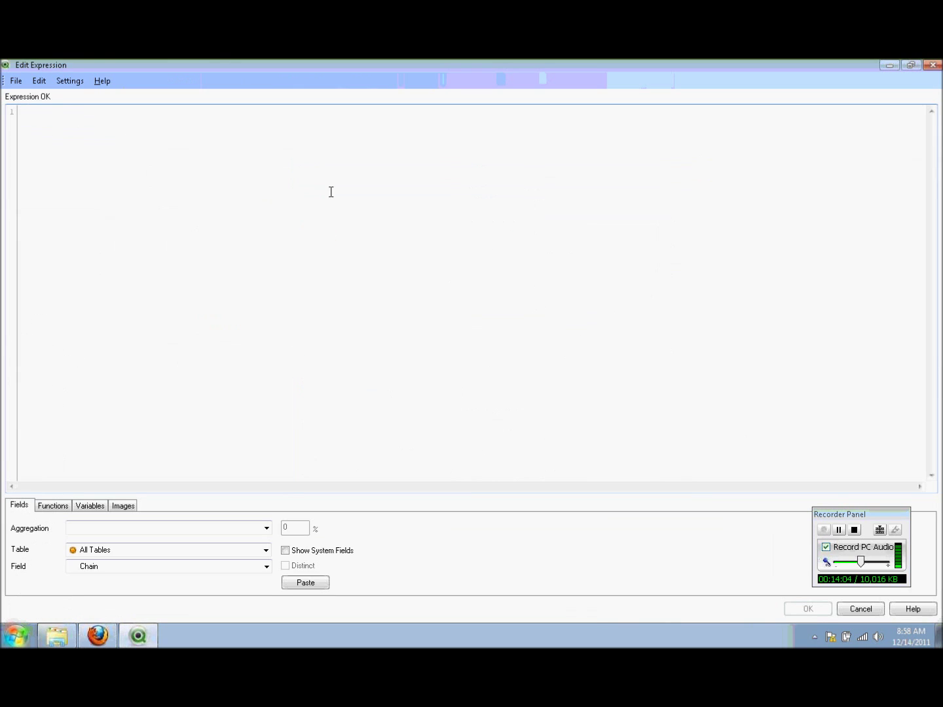
text(sum(sa)
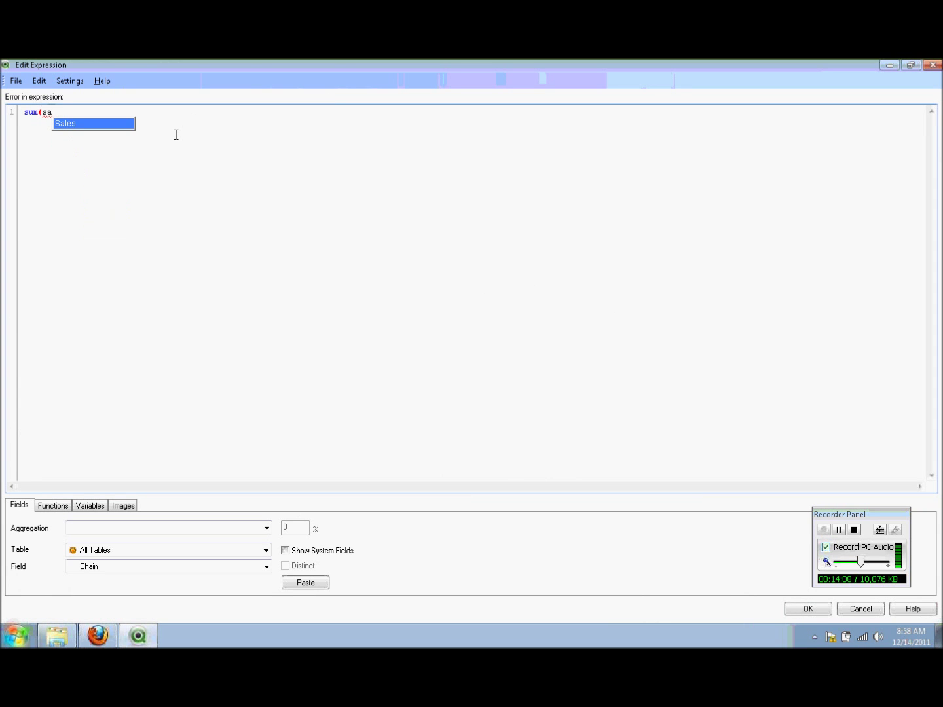
double_click(69, 124)
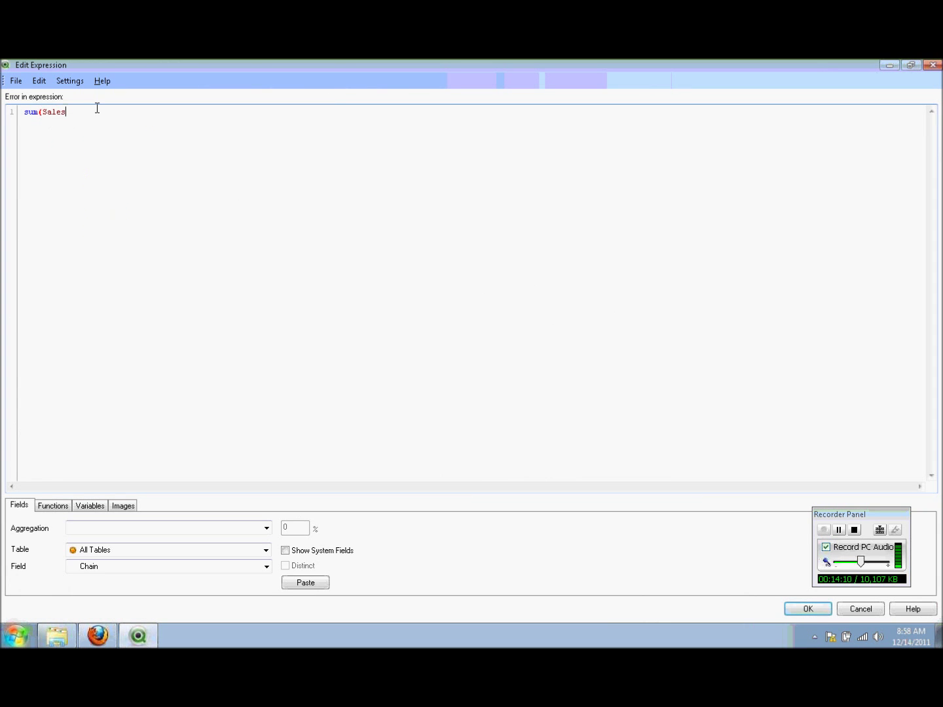
text() / sum)
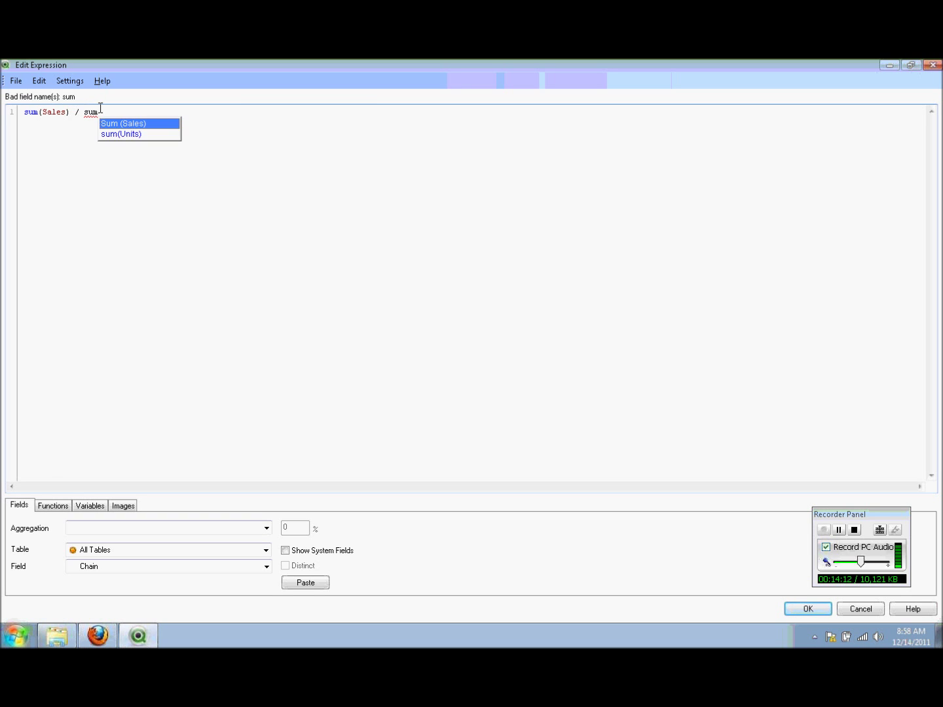
text((uni)
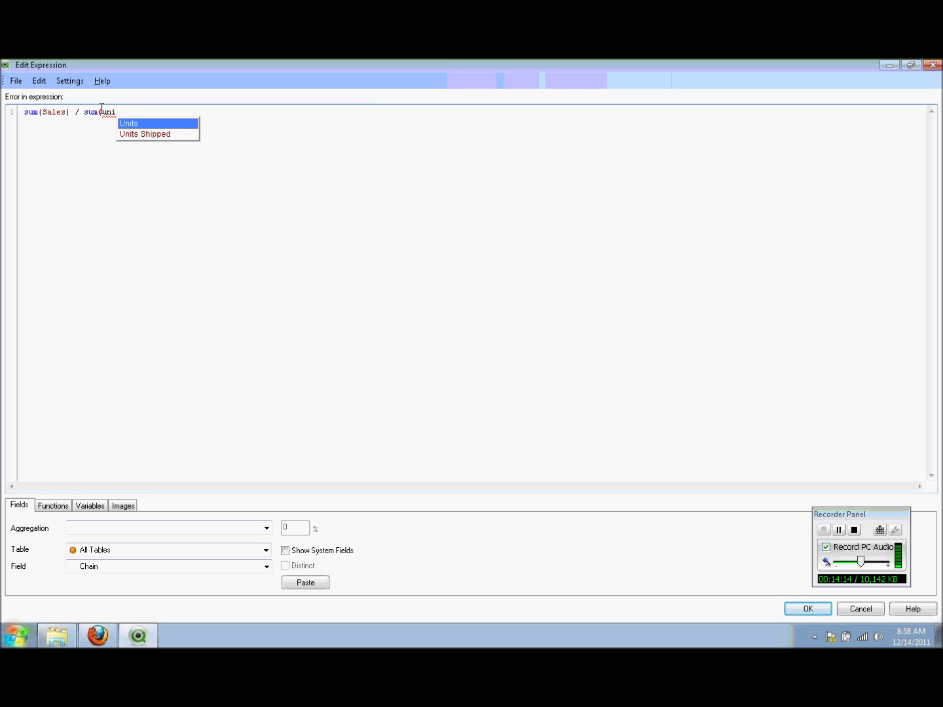
double_click(136, 123)
text())
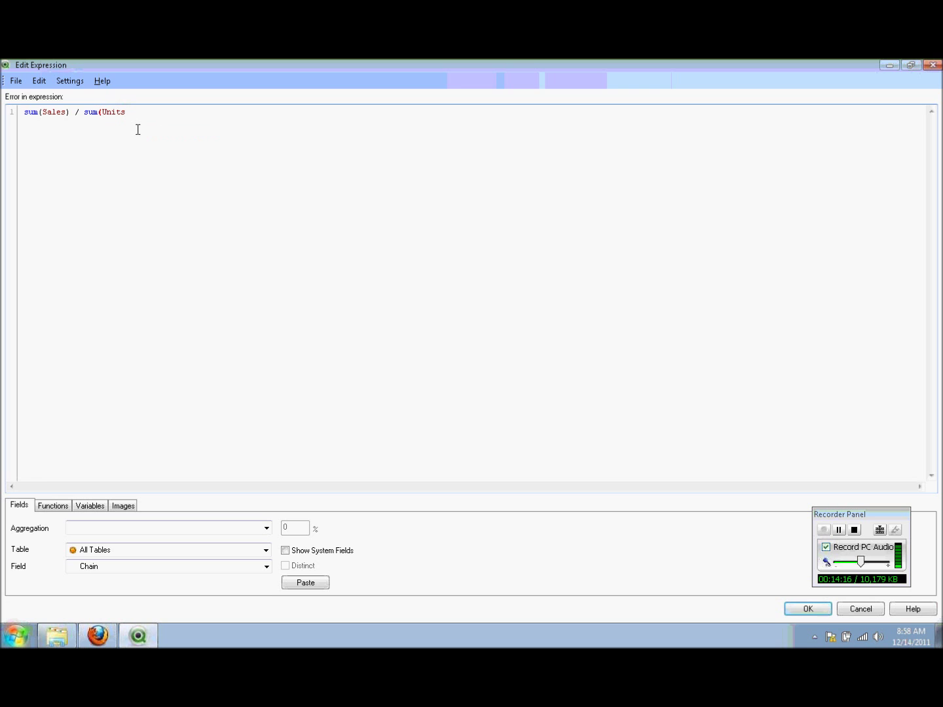
click(807, 609)
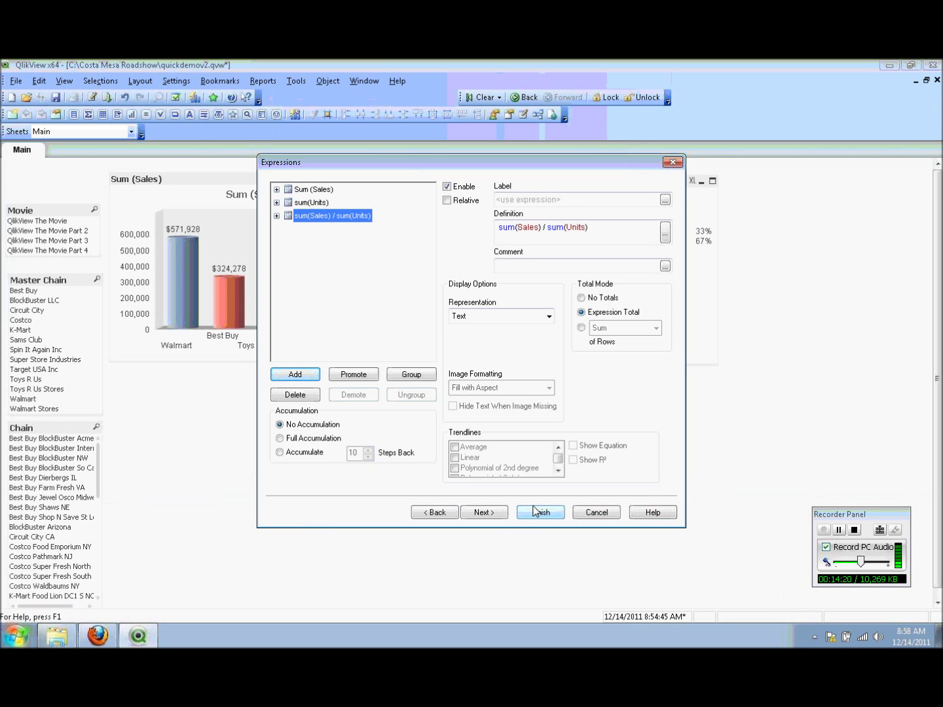
click(484, 513)
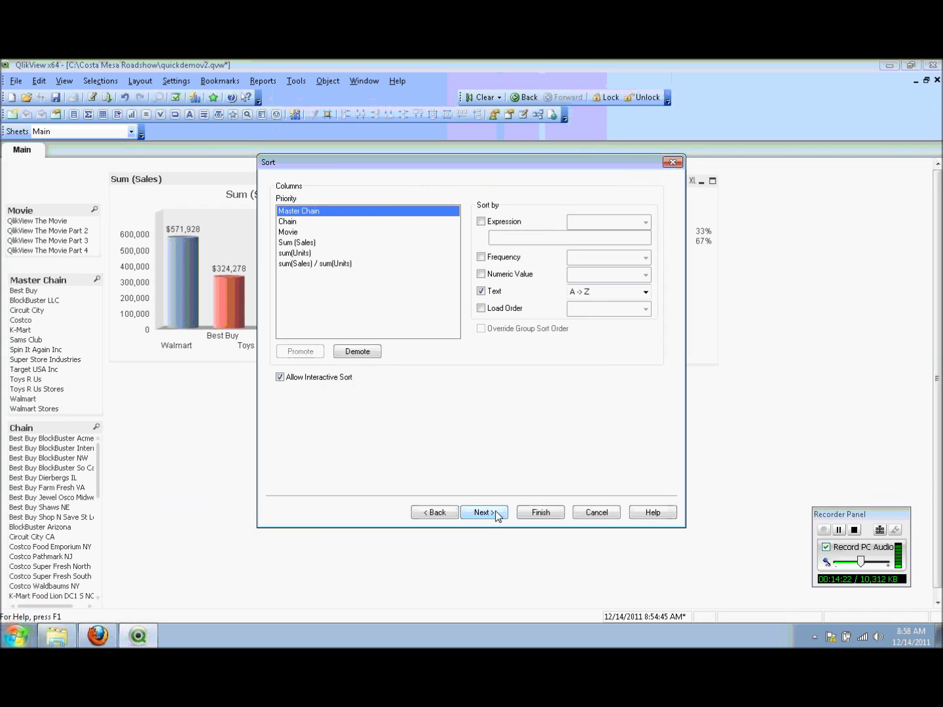
Format Sum (Sales) as Money, finish the table and drag it below the bar chart
click(484, 513)
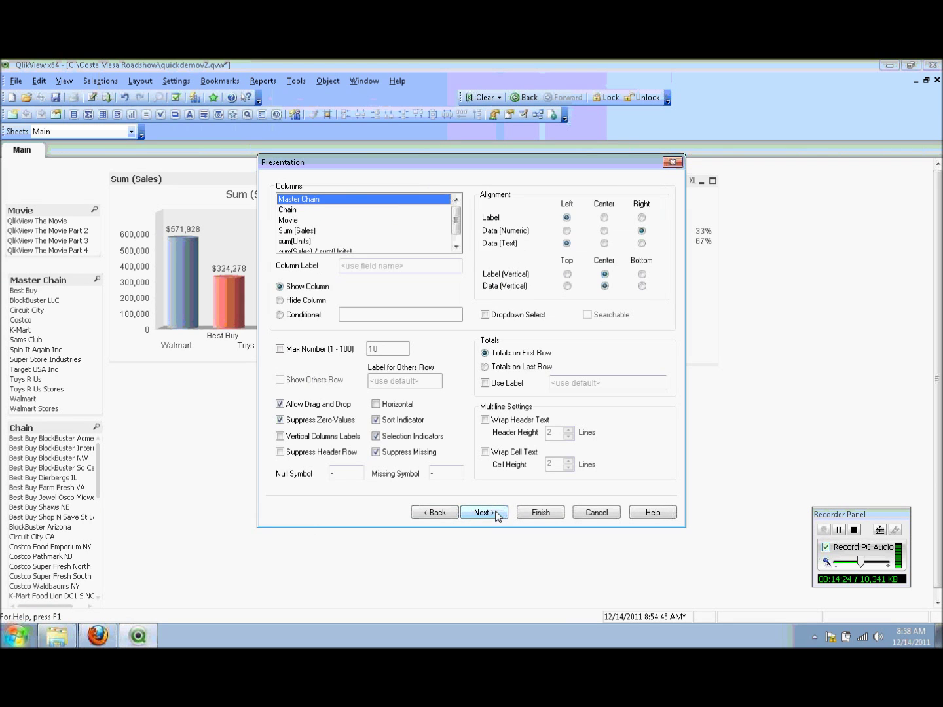
click(496, 514)
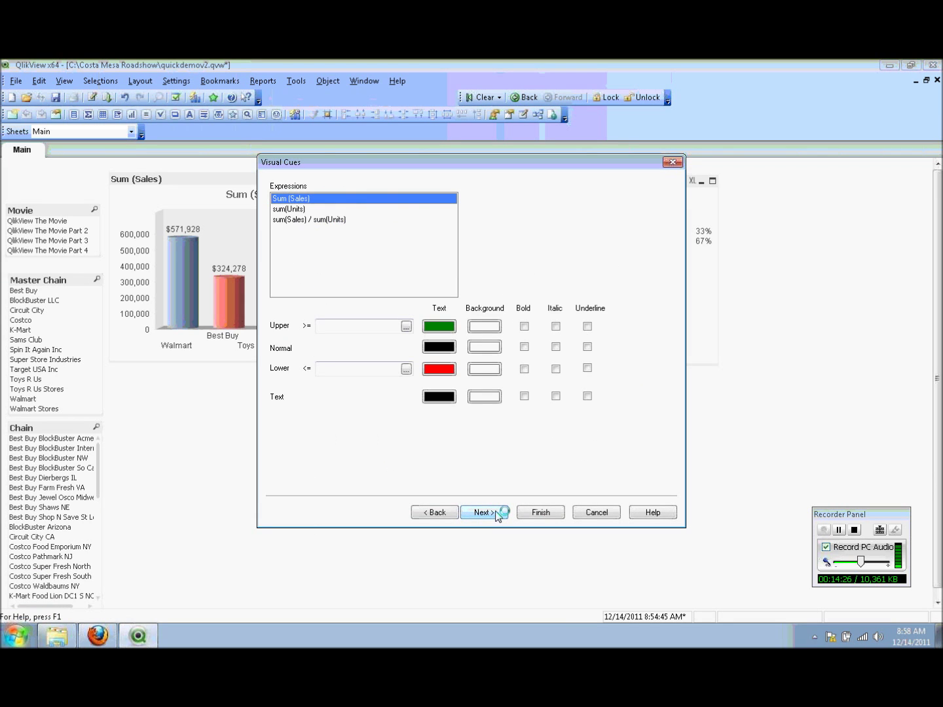
click(485, 513)
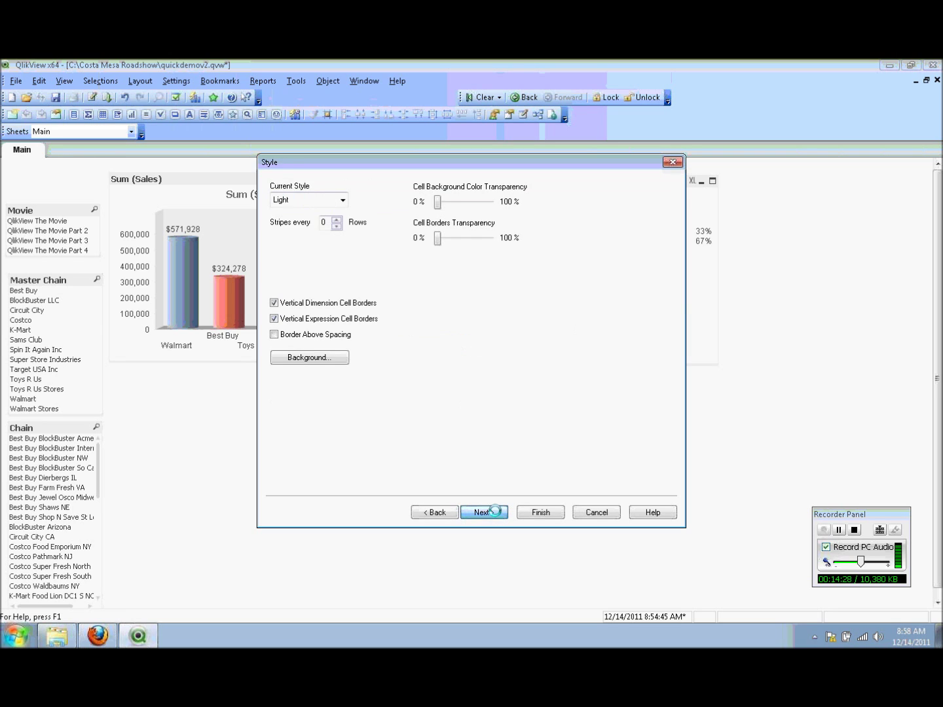
click(496, 512)
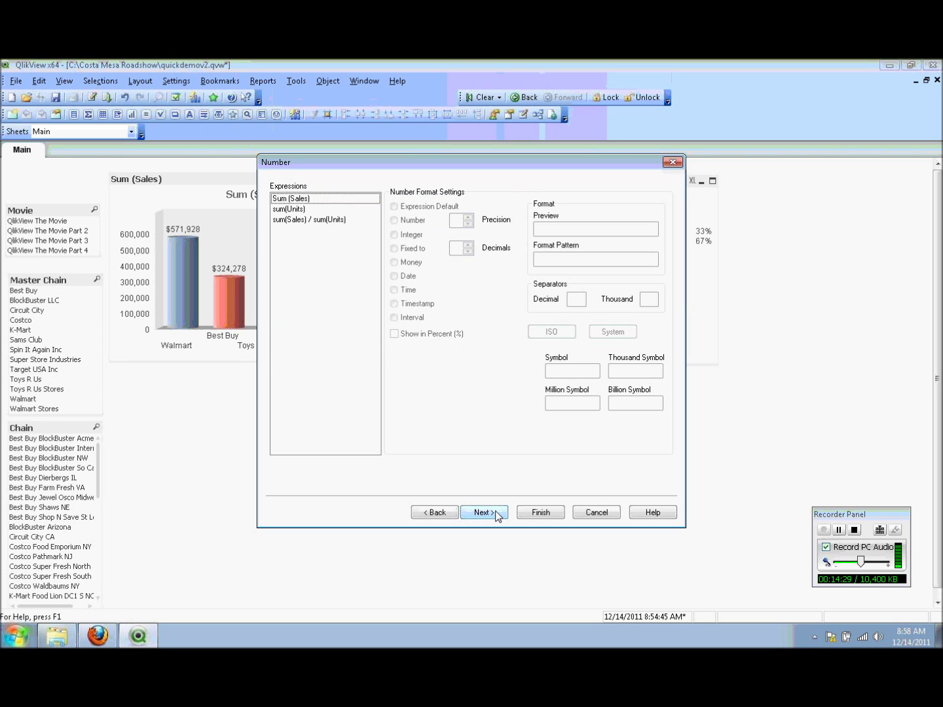
click(296, 198)
click(407, 262)
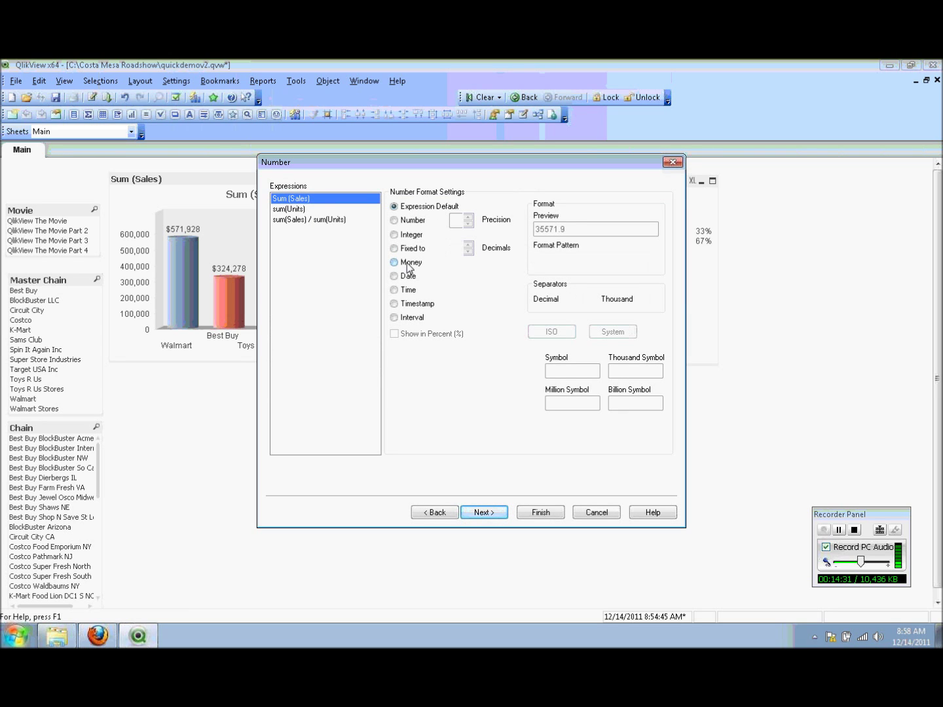
click(293, 211)
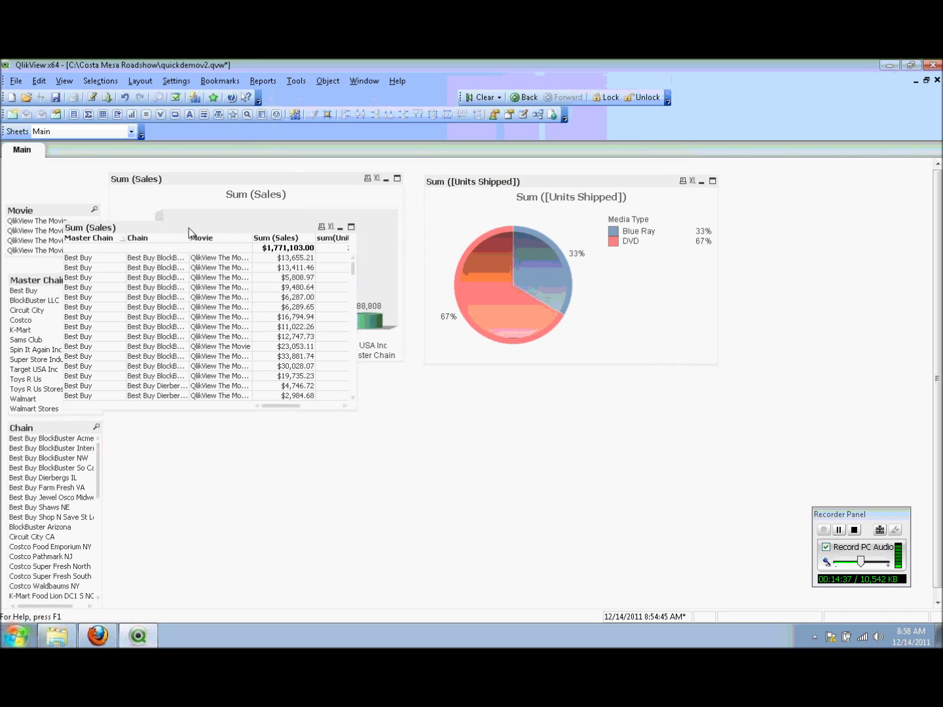
drag(188, 231, 239, 390)
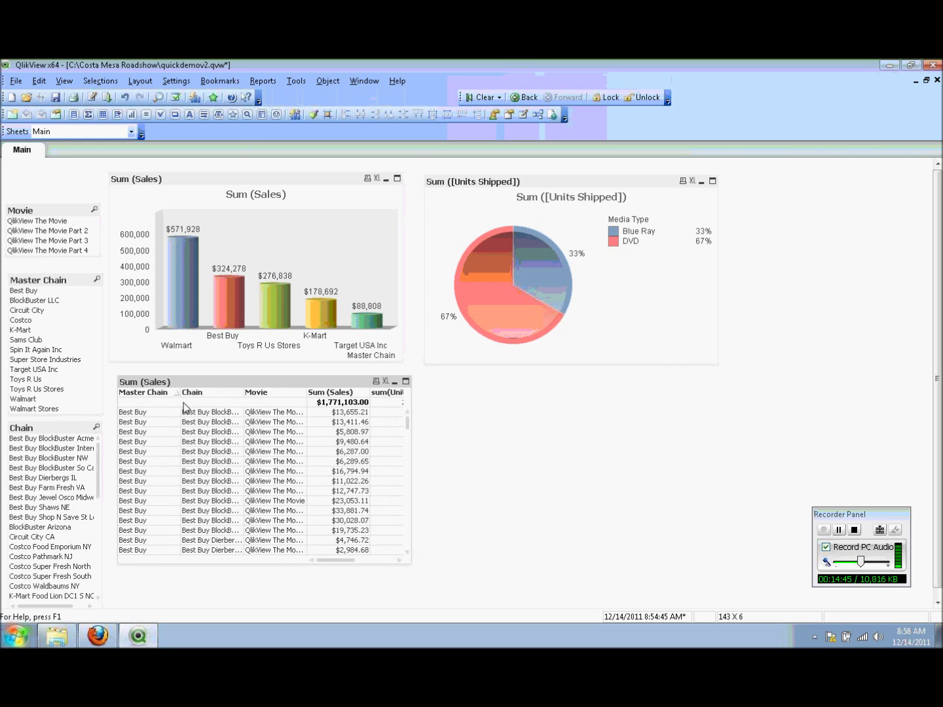
Widen the Master Chain, Chain and Movie columns and stretch the table to reveal all value columns
drag(180, 412, 192, 413)
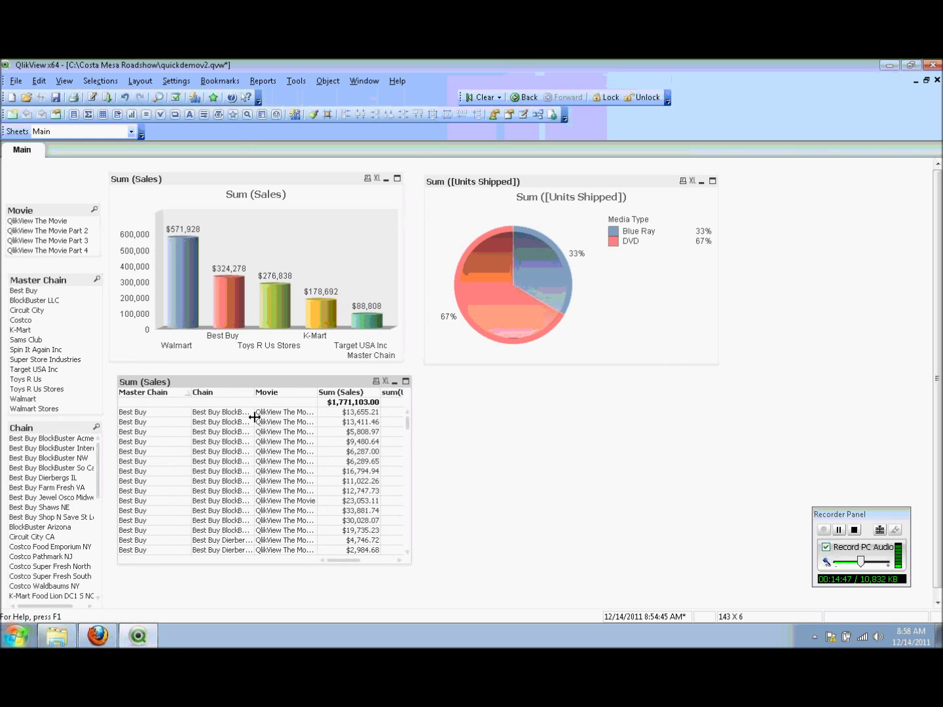
drag(255, 416, 294, 416)
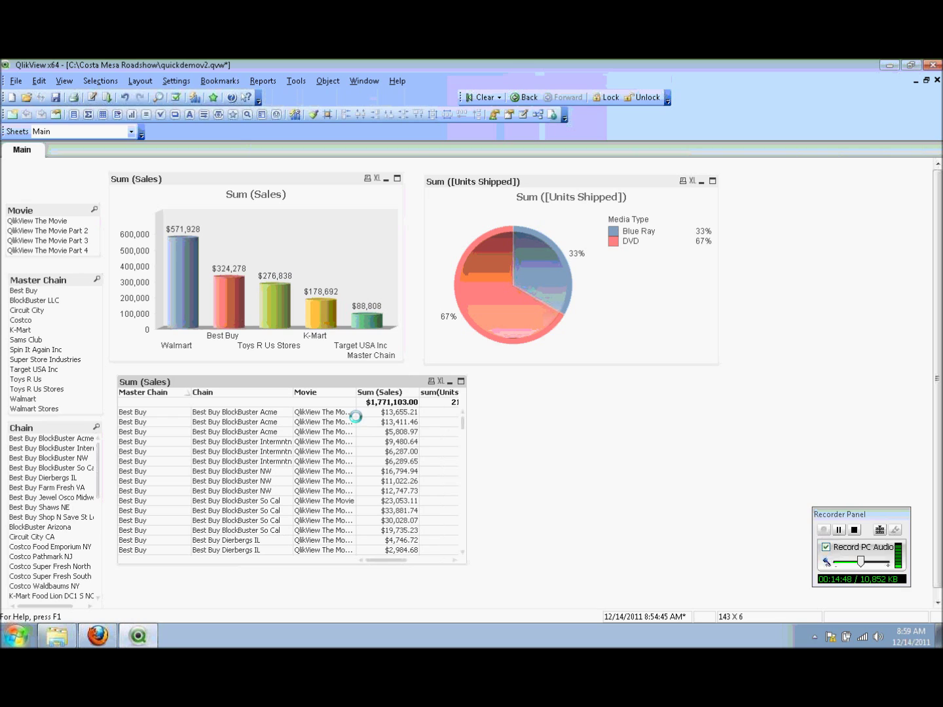
drag(356, 417, 377, 417)
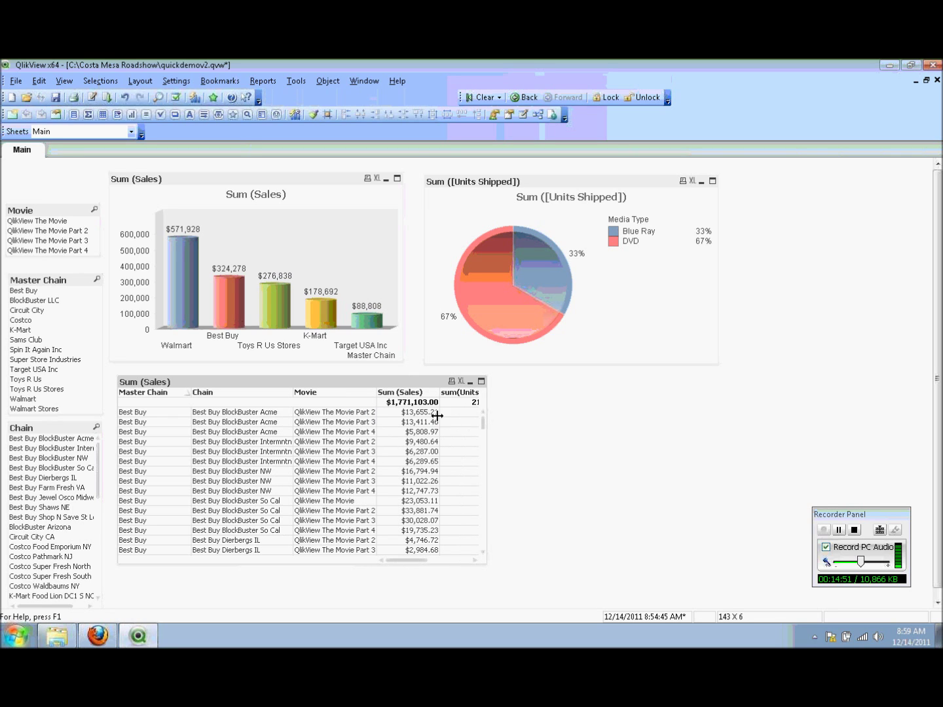
drag(438, 416, 429, 415)
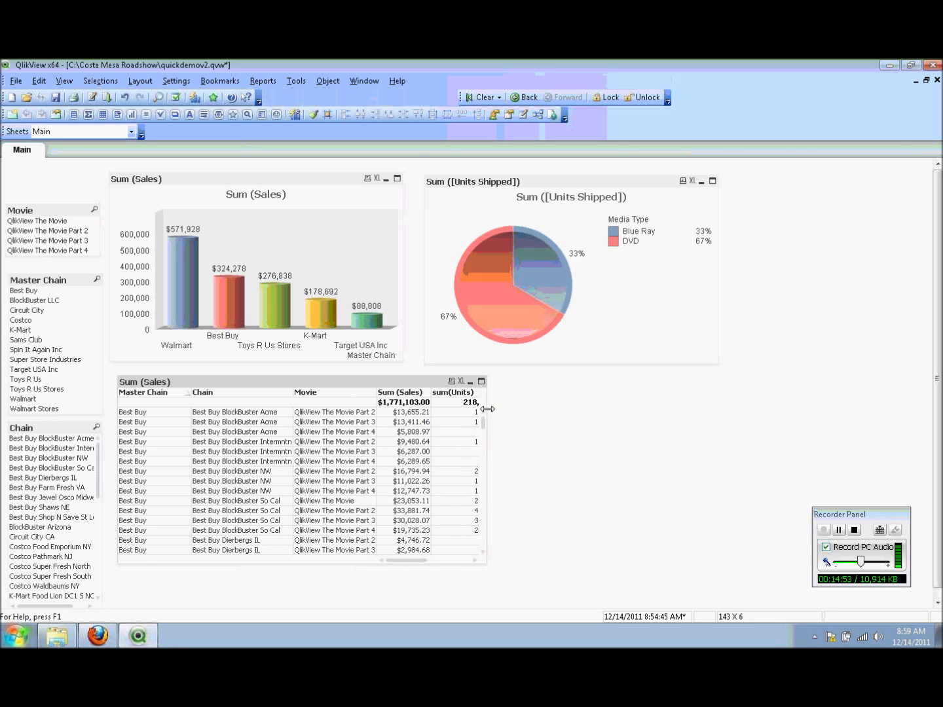
drag(487, 408, 730, 412)
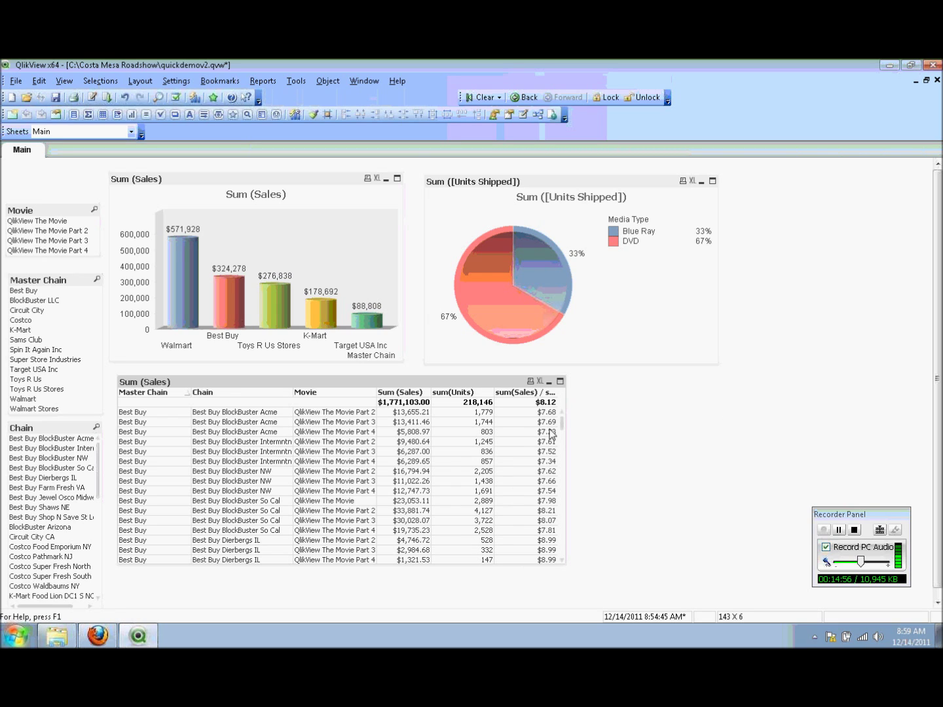
Add a search object with default settings and place it right of the sales table
right_click(600, 390)
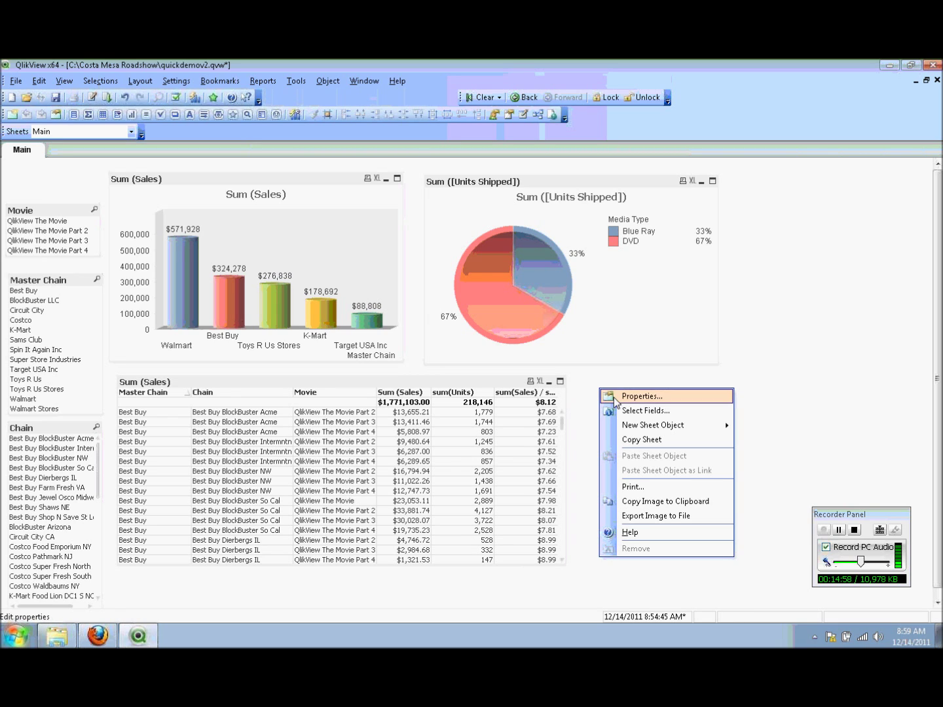
mouse_move(715, 427)
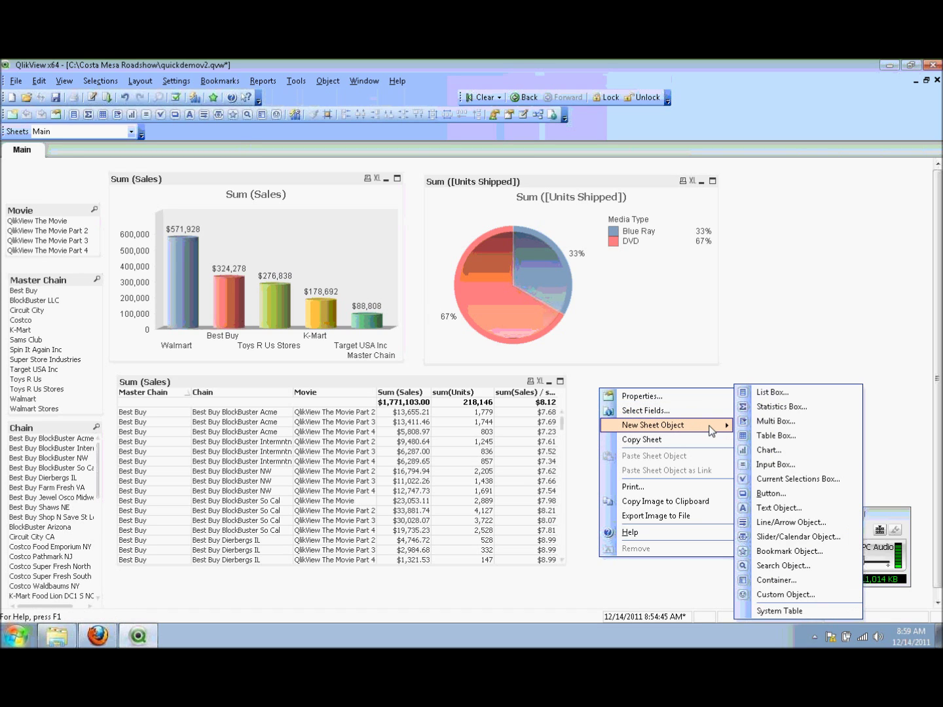
key(Escape)
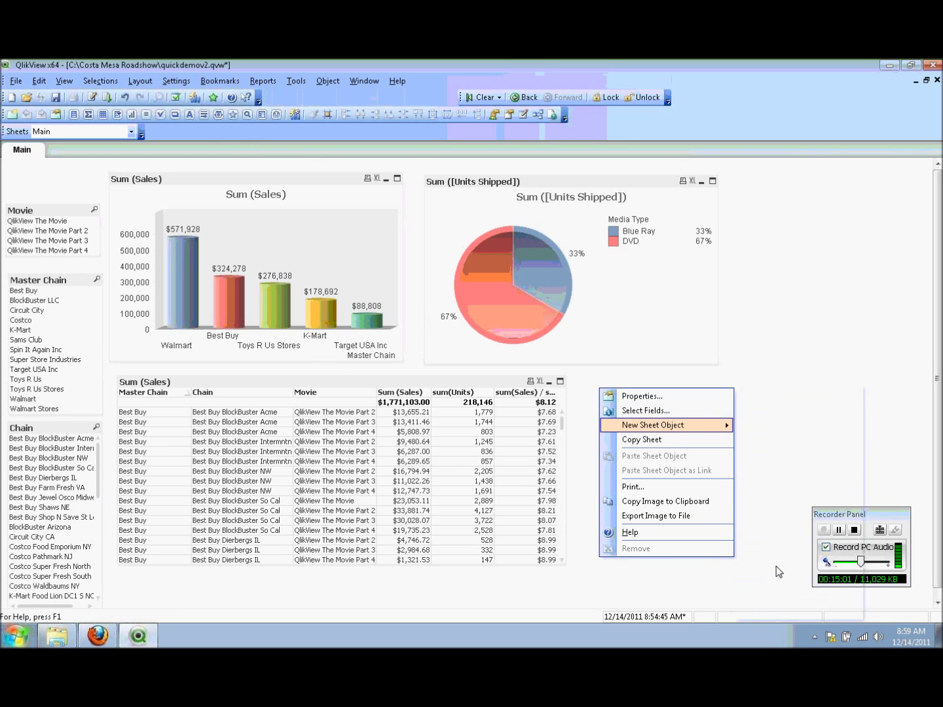
click(778, 573)
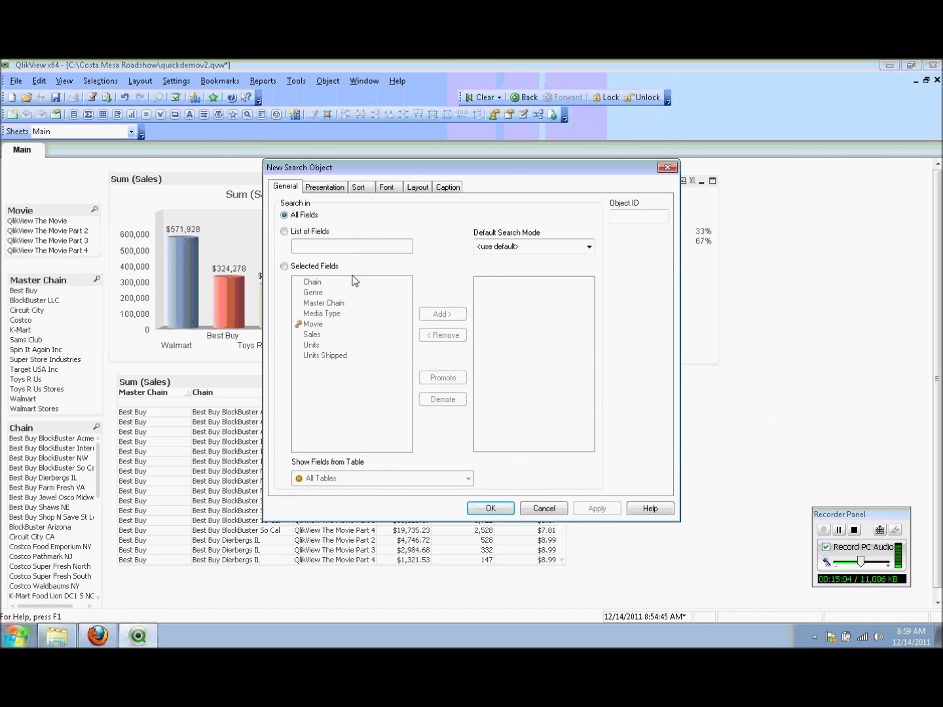
click(491, 509)
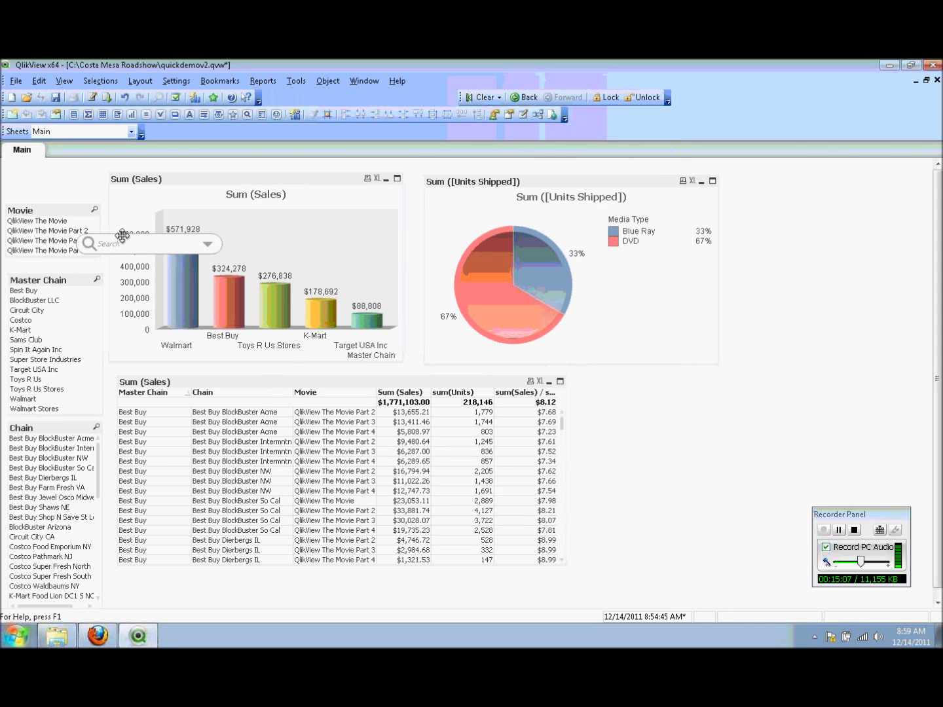
drag(122, 232, 616, 380)
Add a Current Selections box and place it below the search box
right_click(647, 451)
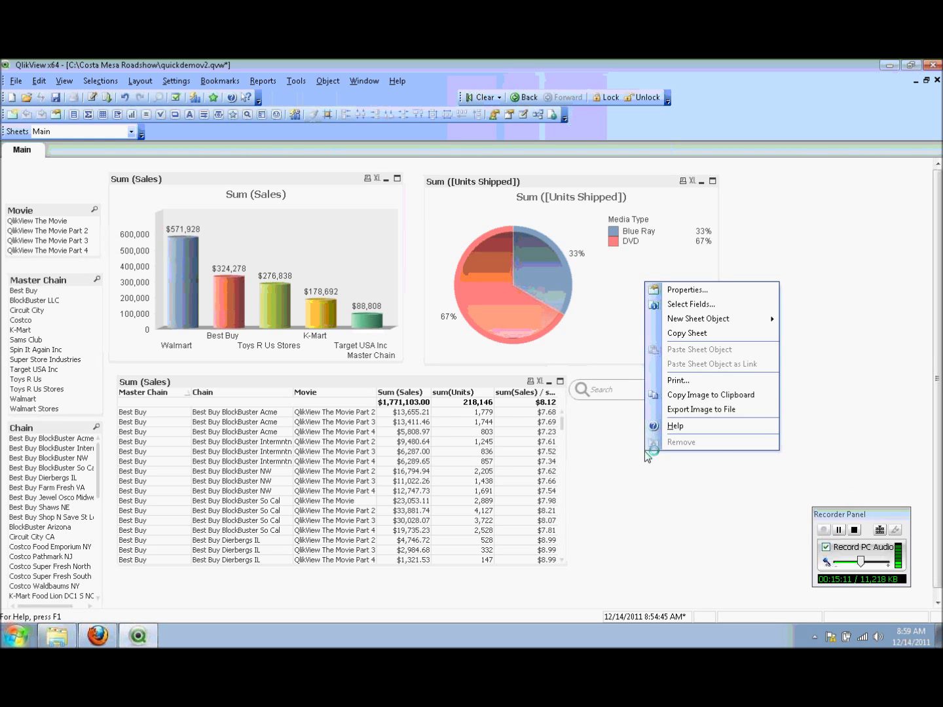
mouse_move(743, 319)
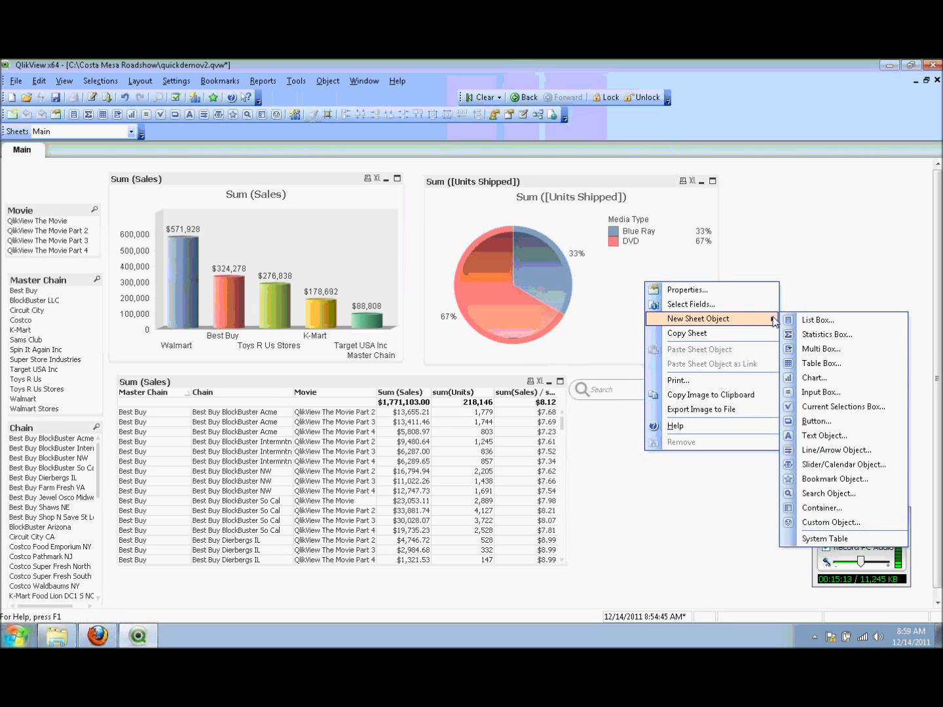
click(845, 406)
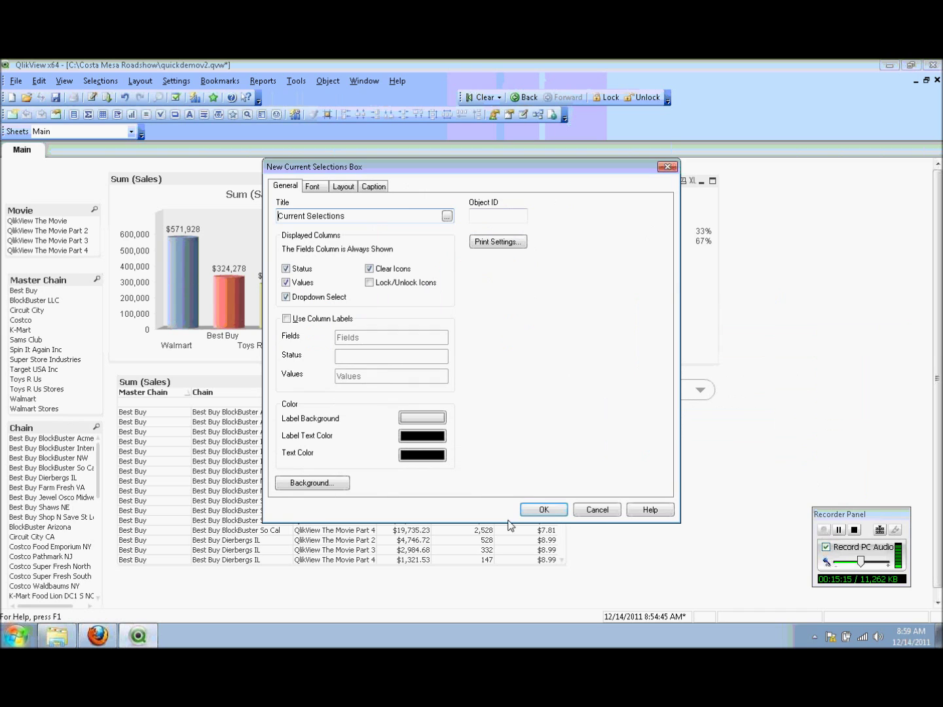
click(549, 511)
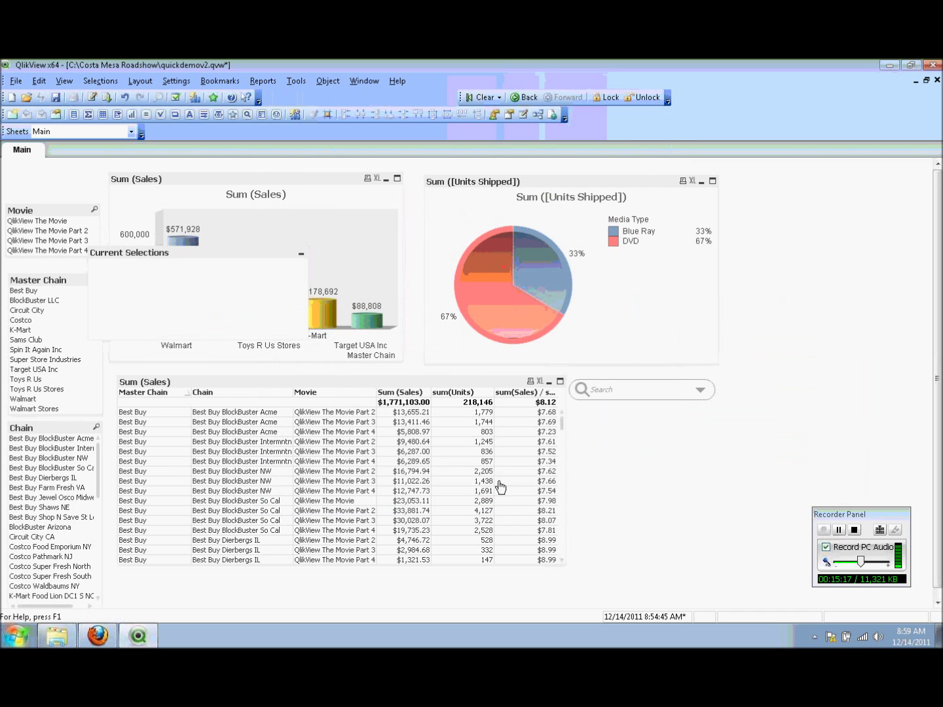
drag(165, 259, 646, 413)
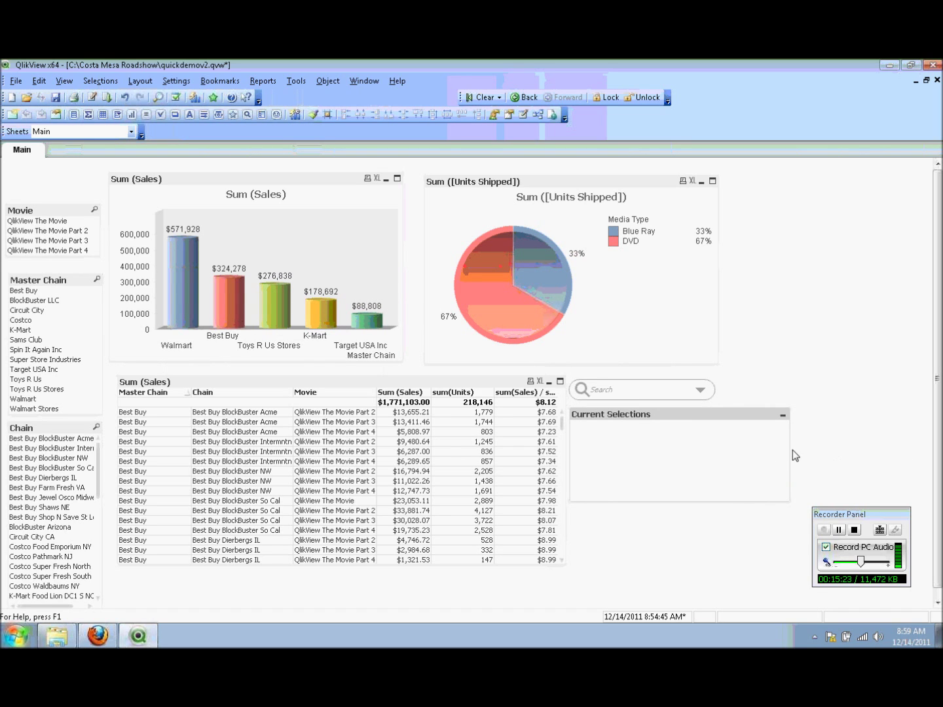
mouse_move(790, 451)
mouse_down()
mouse_move(759, 454)
mouse_move(778, 453)
mouse_up()
Test and clear Best Buy and QlikView The Movie filters, then sort by Sum (Sales) descending
click(25, 291)
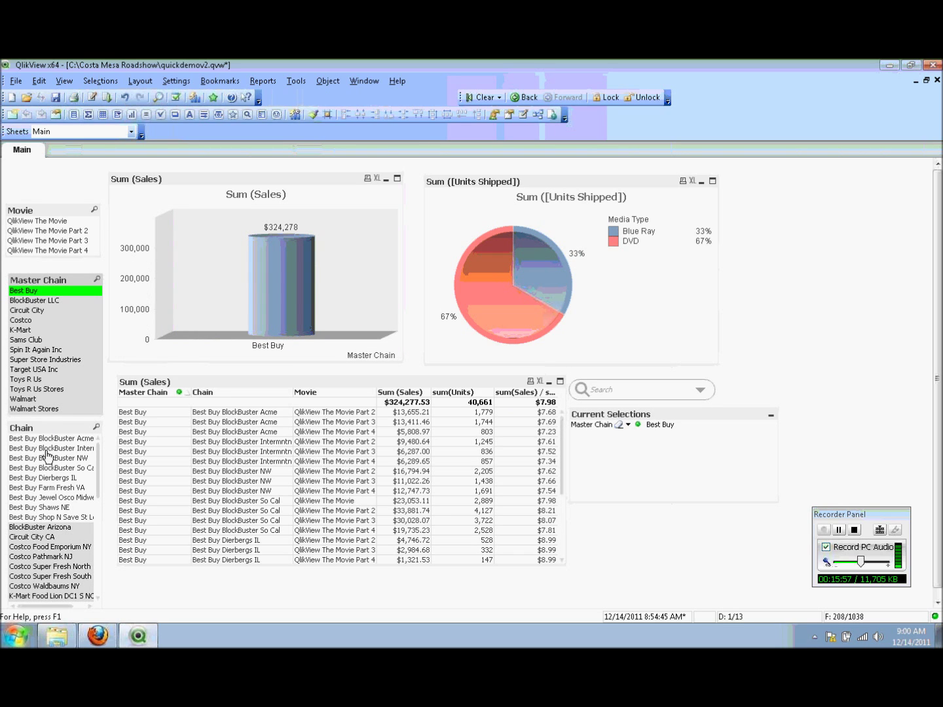
click(46, 292)
click(46, 222)
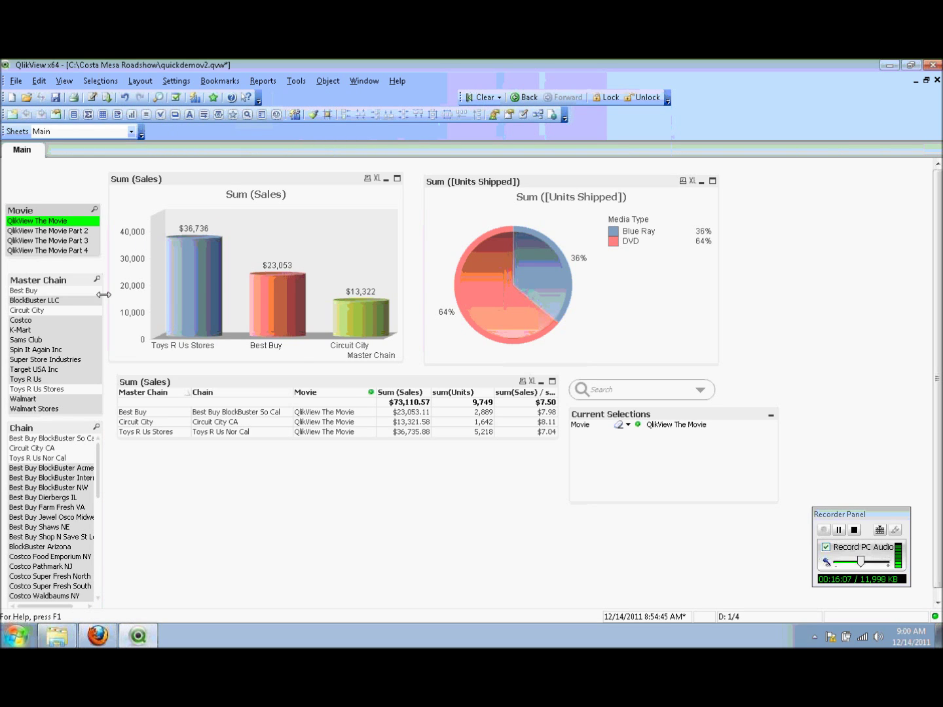
click(41, 222)
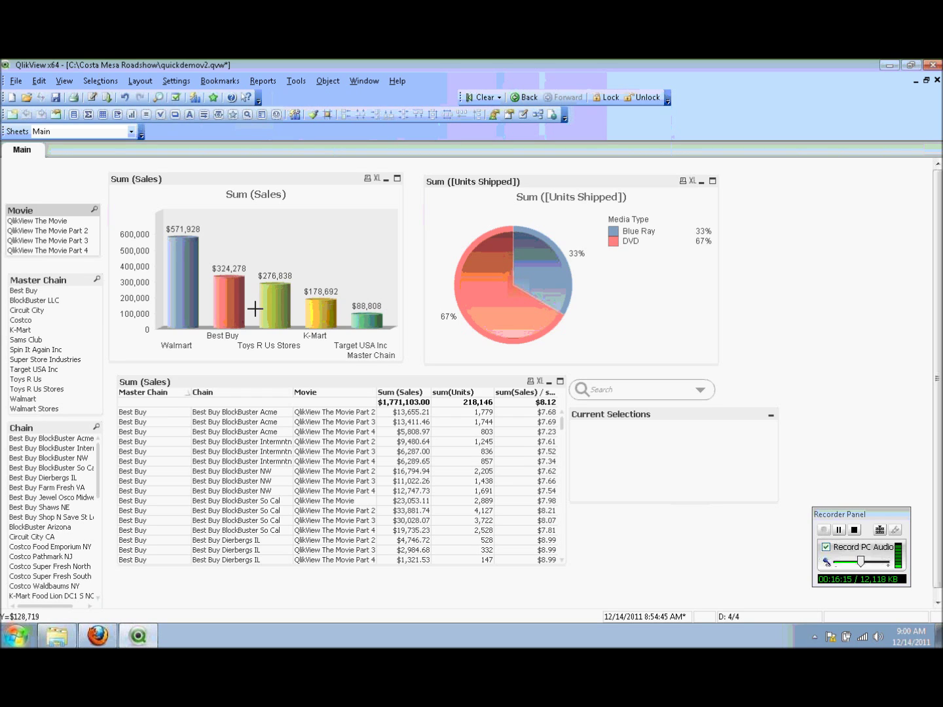
click(403, 393)
double_click(403, 392)
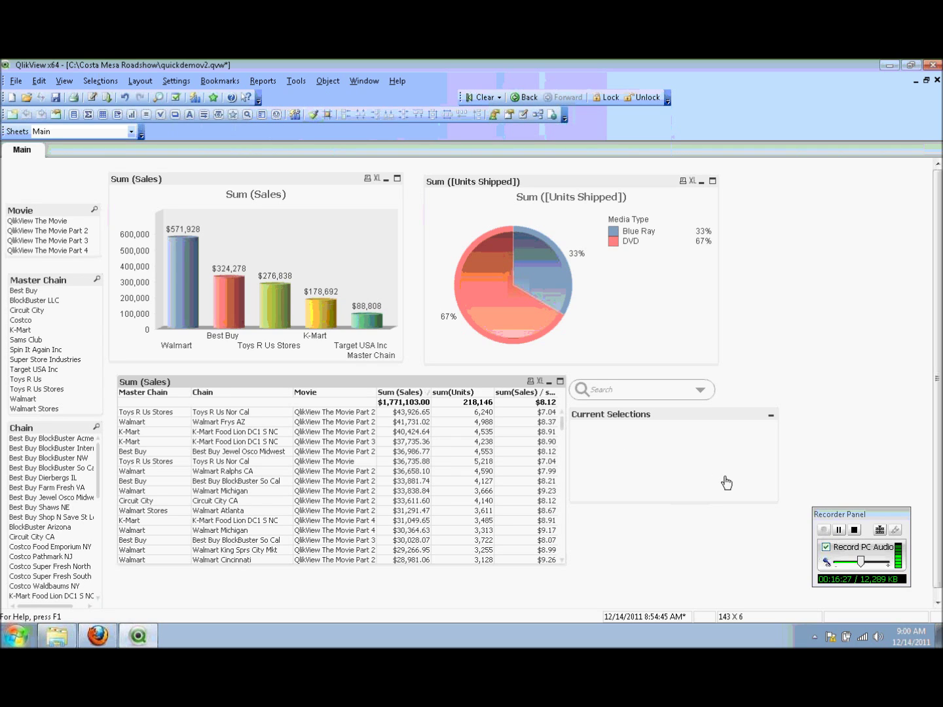
click(624, 400)
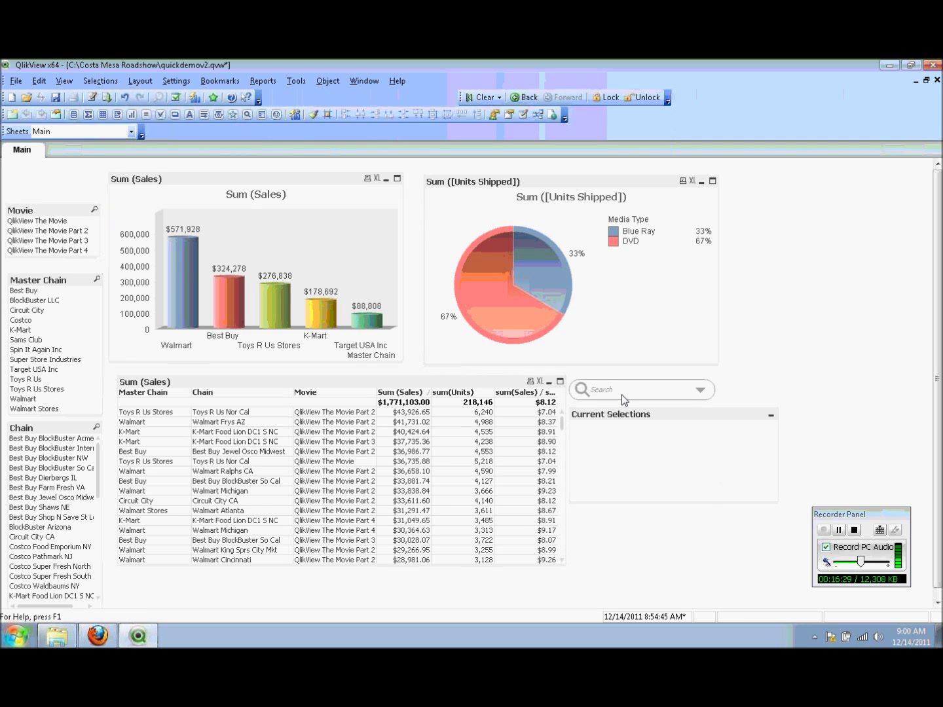
click(622, 397)
text(fa)
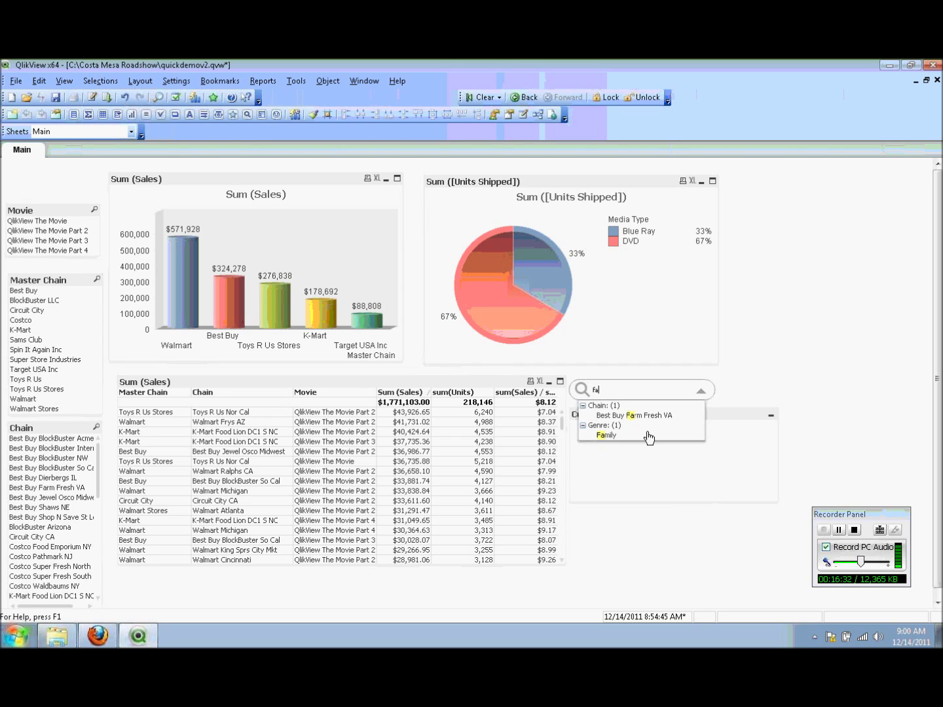
key(Escape)
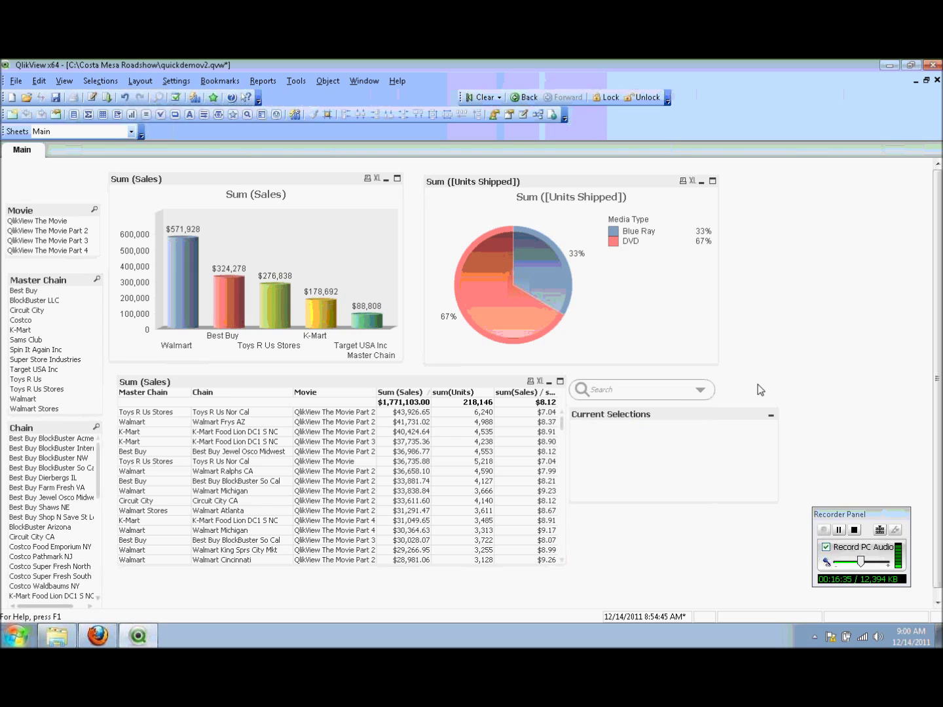